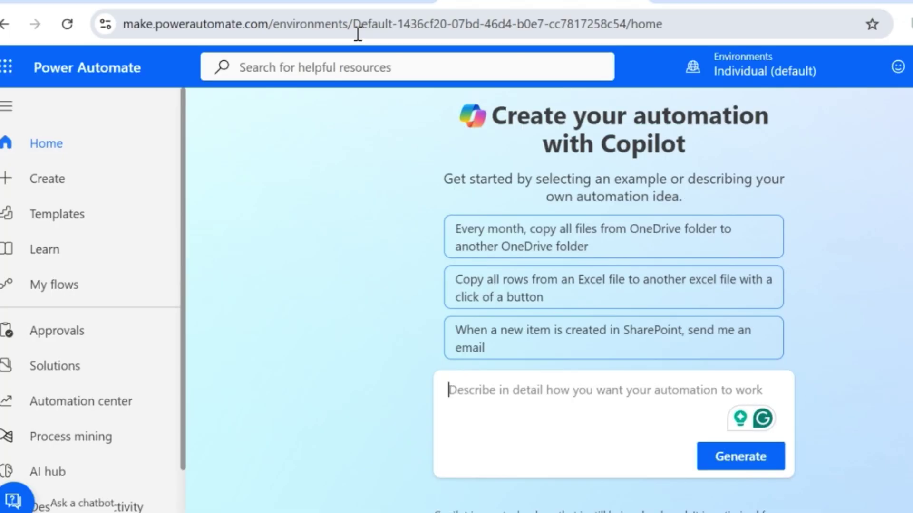
- Start building a scheduled cloud flow from blank and name it "Weekly Status report"
left_click(56, 178)
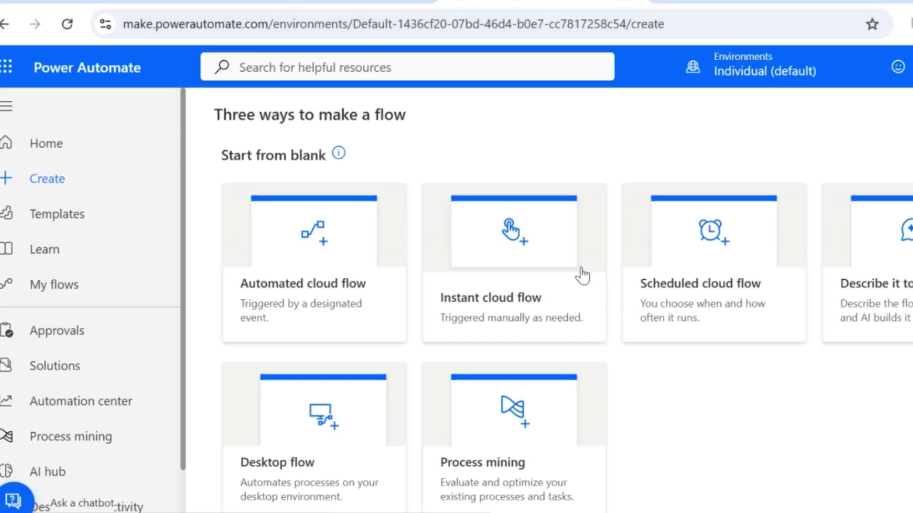
left_click(727, 313)
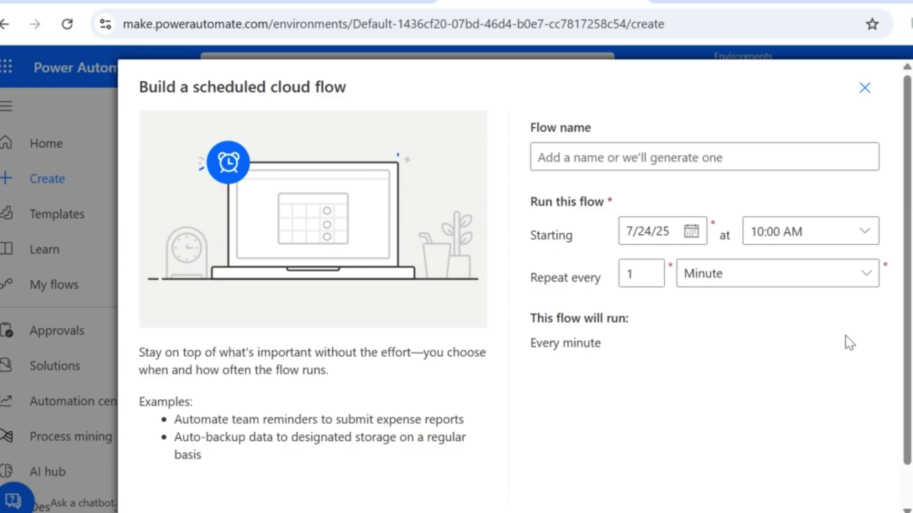
left_click(769, 159)
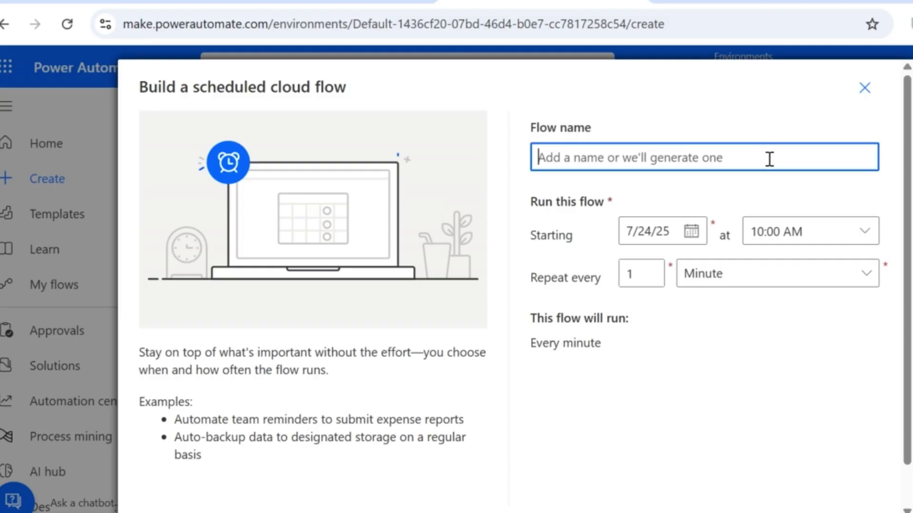
type("Weekly Status report")
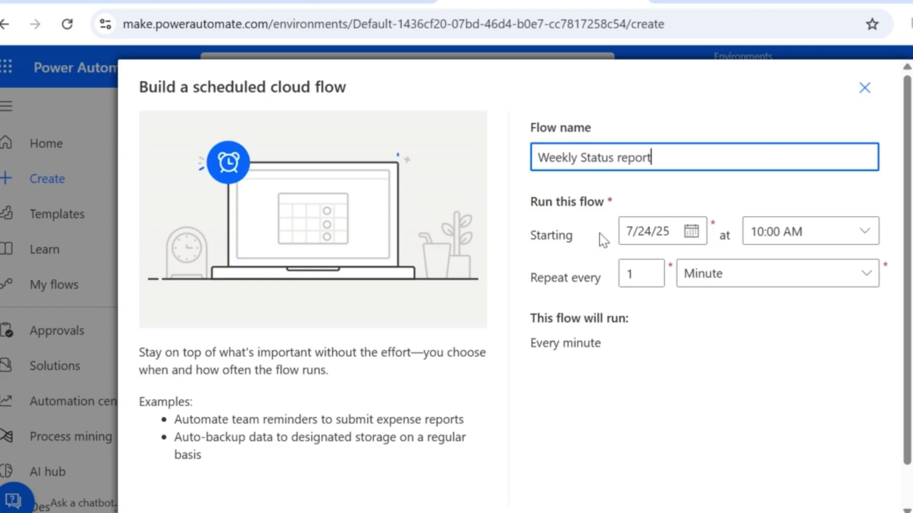
- Set the flow to start on 7/28/25 and change its repeat unit to Week
left_click(694, 231)
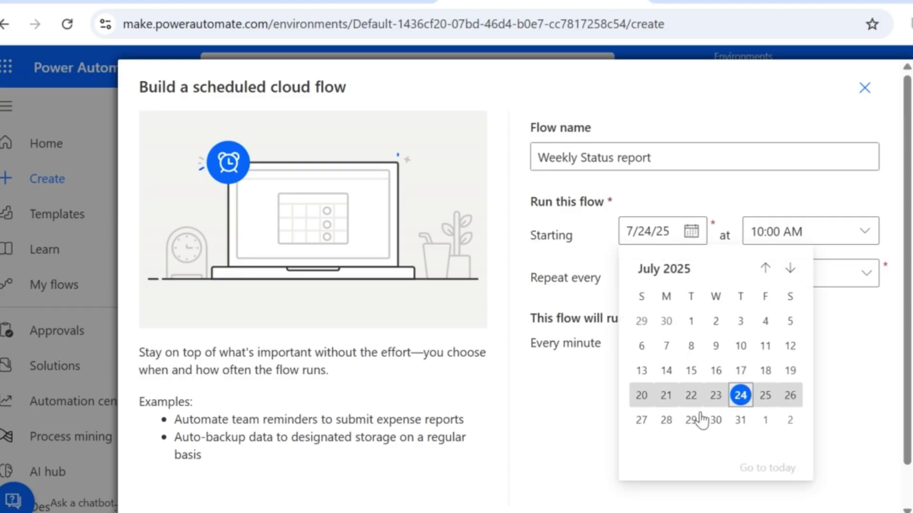
left_click(665, 420)
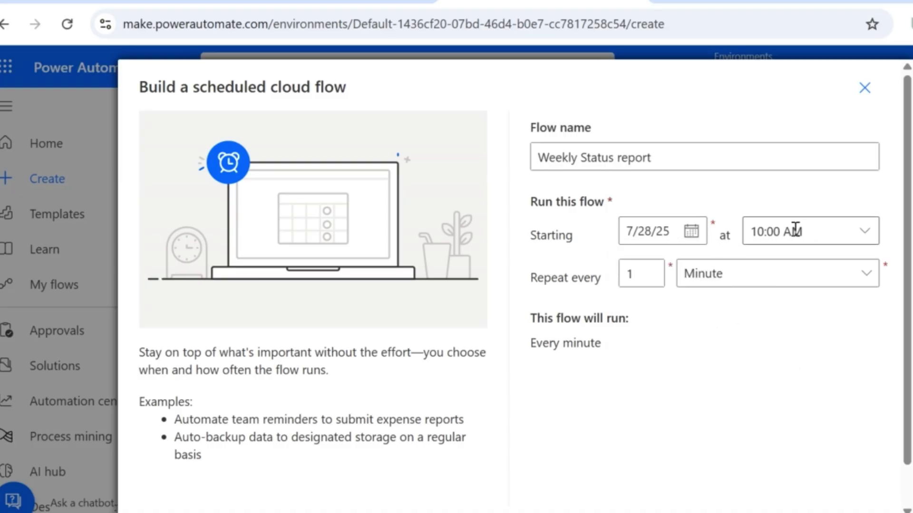
left_click(772, 275)
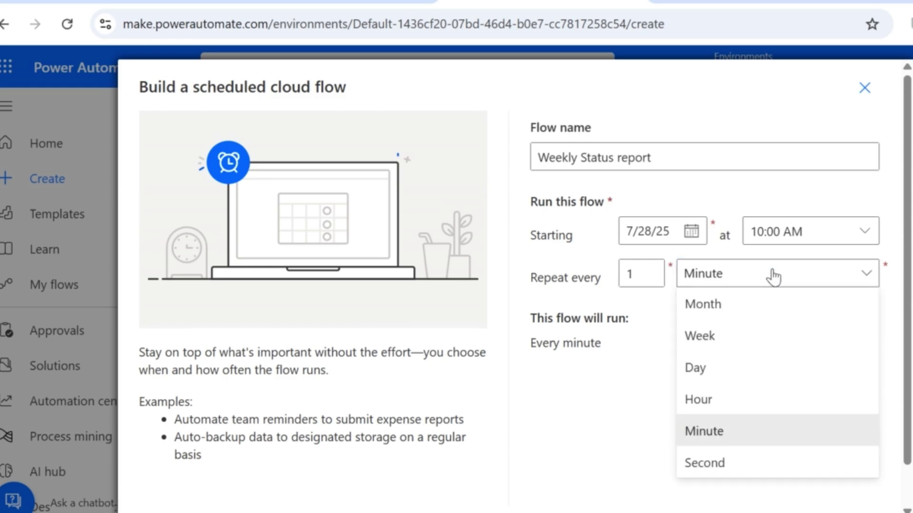
left_click(720, 338)
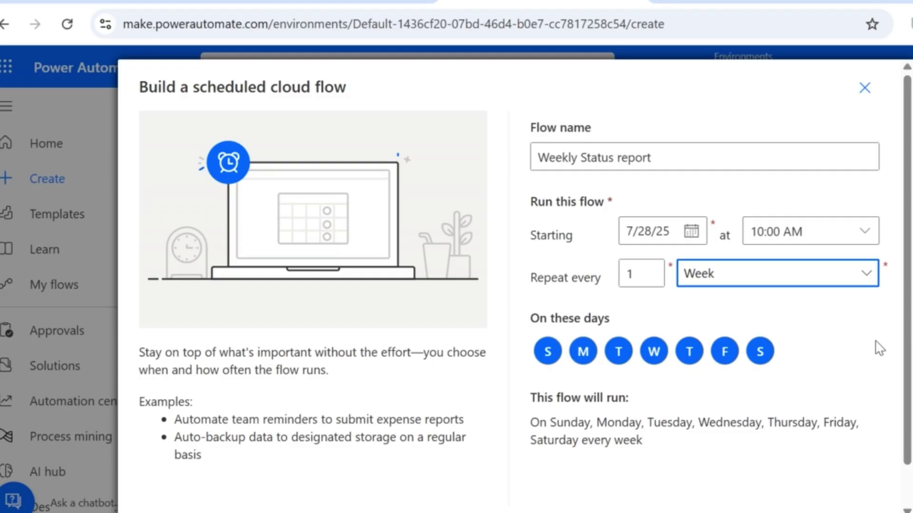
- Limit the weekly run to Monday by deselecting all other days, and create the flow
left_click(546, 354)
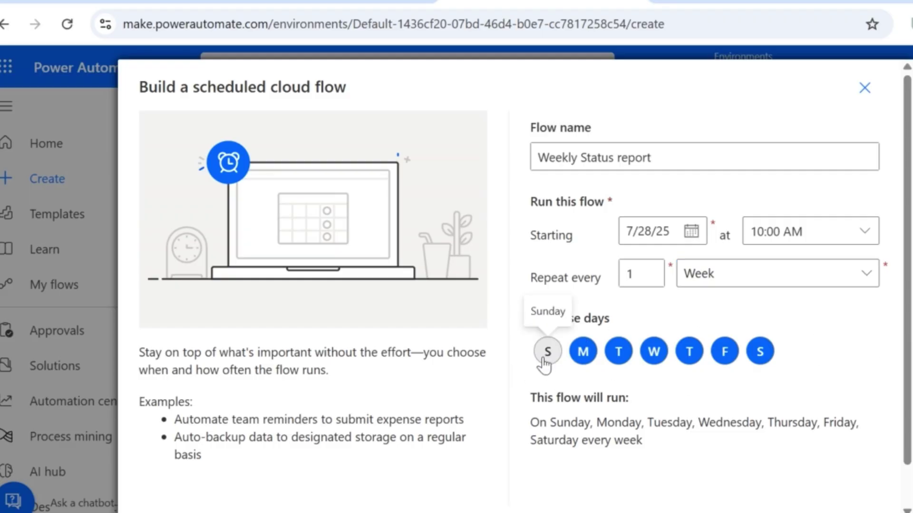
left_click(617, 356)
left_click(655, 358)
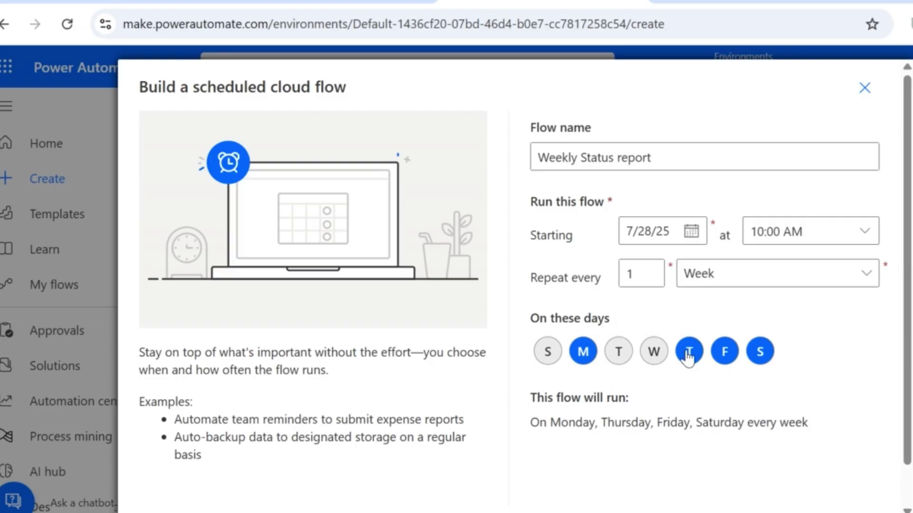
left_click(688, 356)
left_click(724, 353)
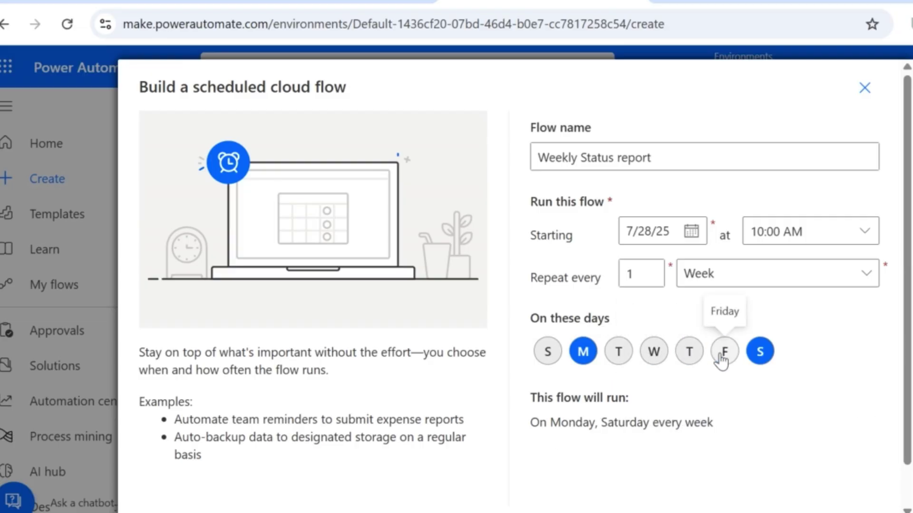
left_click(761, 353)
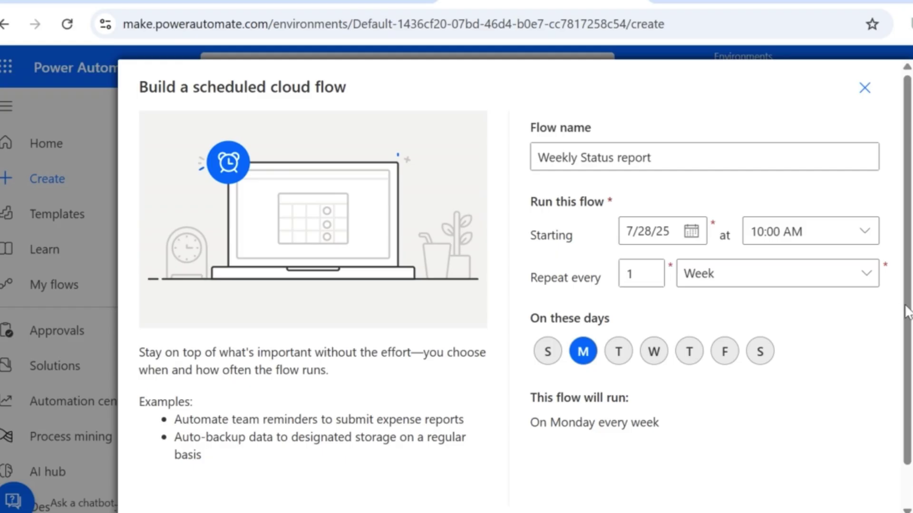
scroll(910, 388, "down", 1)
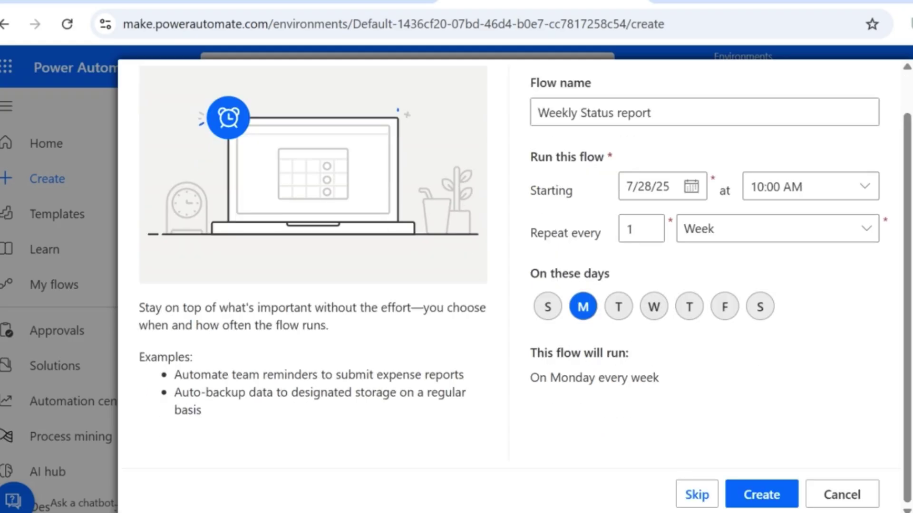
left_click(762, 496)
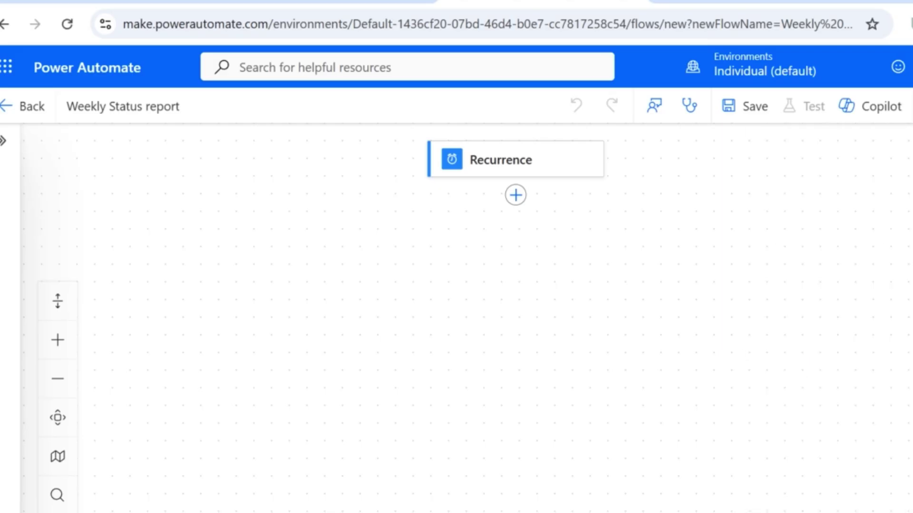
- Add the Power BI action "Export To File for Power BI Reports" after the Recurrence trigger
left_click(516, 195)
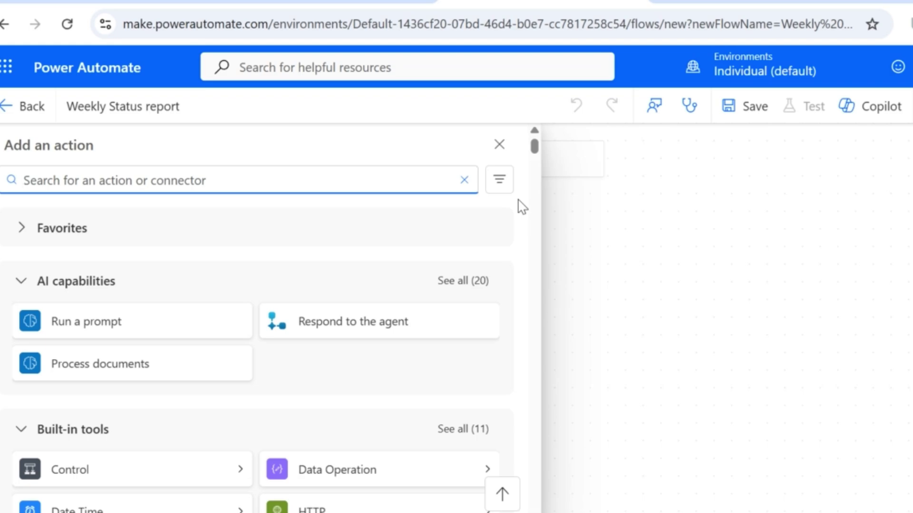
type("power bi")
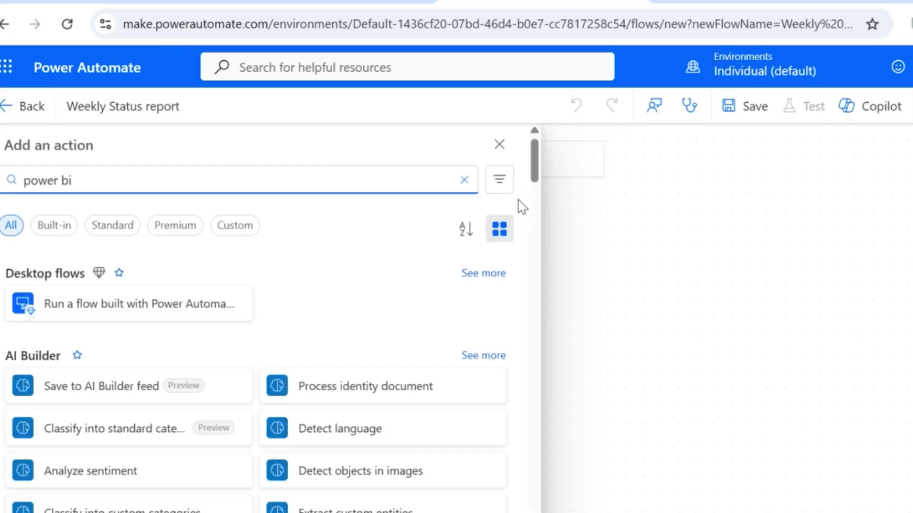
left_click_drag(533, 160, 535, 196)
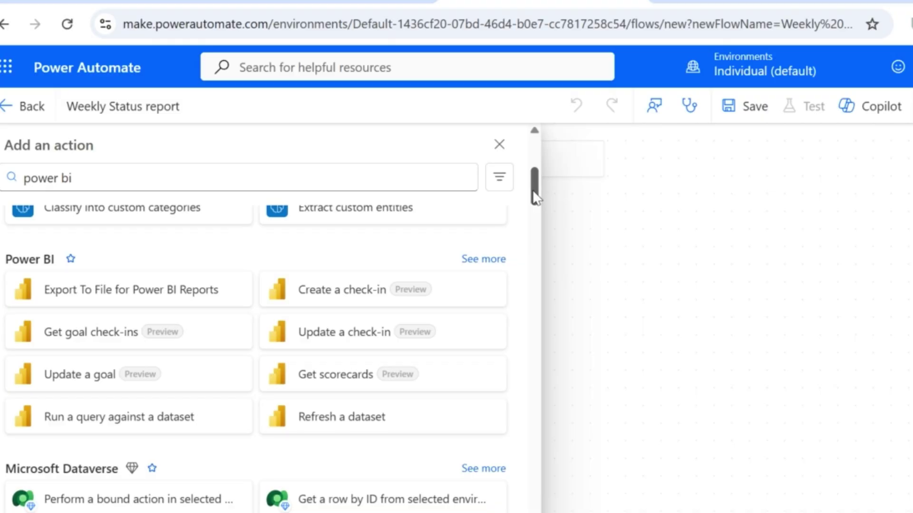
left_click(83, 293)
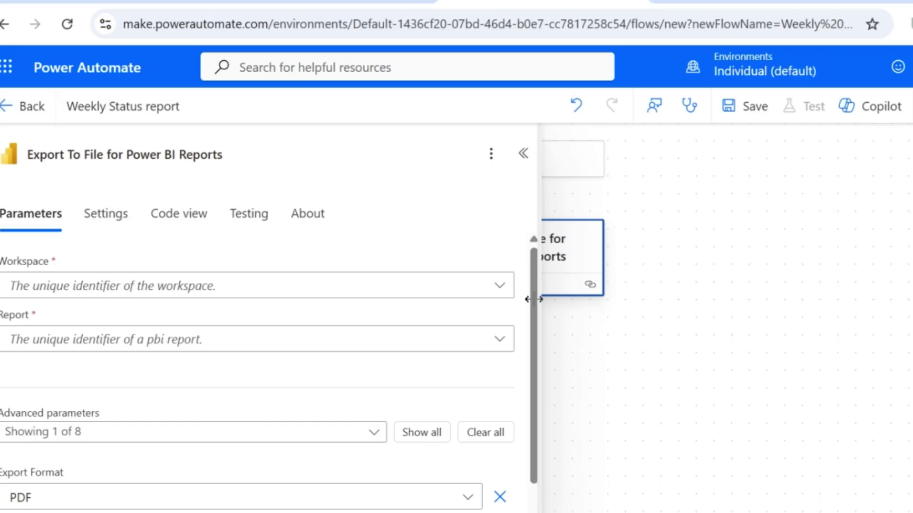
- Set the export action's workspace to My Workspace and its report to Retail Analysis Sample PBIX
left_click(500, 287)
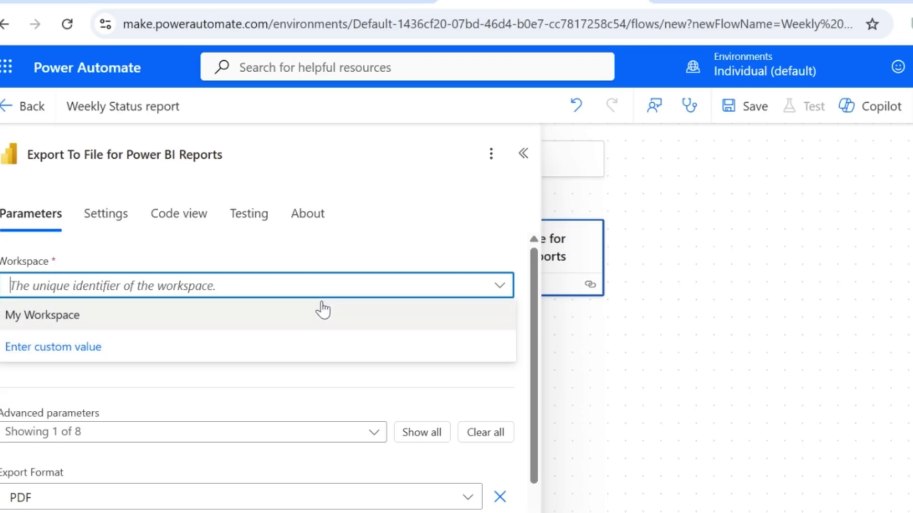
left_click(313, 321)
left_click(508, 339)
left_click(500, 339)
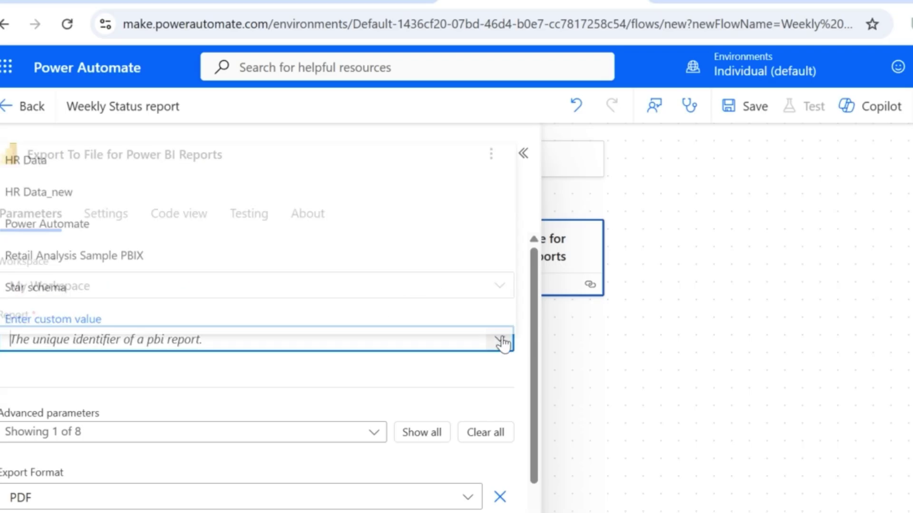
left_click(186, 260)
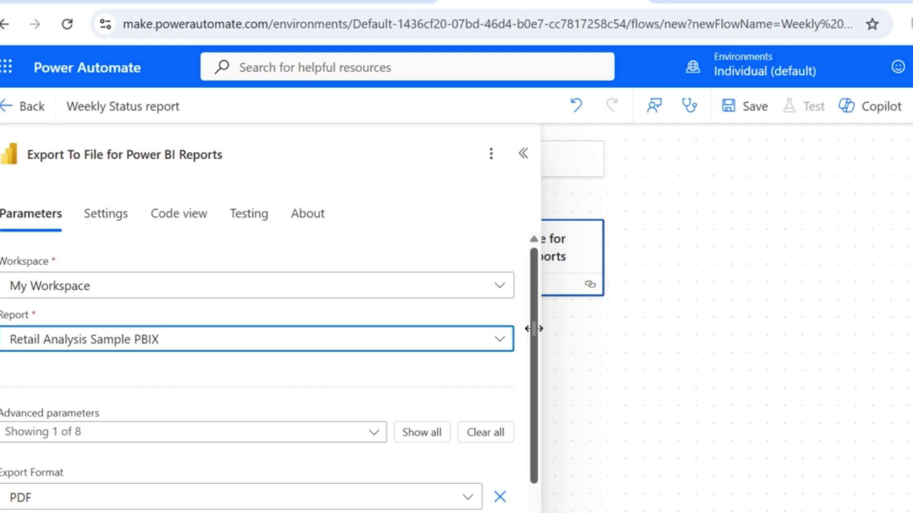
- Check the export action's format and save the flow
scroll(534, 371, "down", 1)
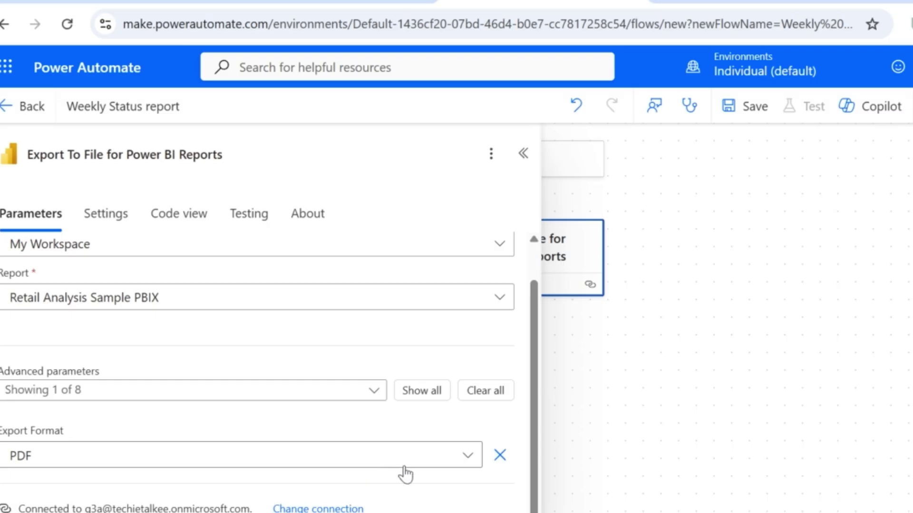
left_click(763, 120)
left_click(762, 121)
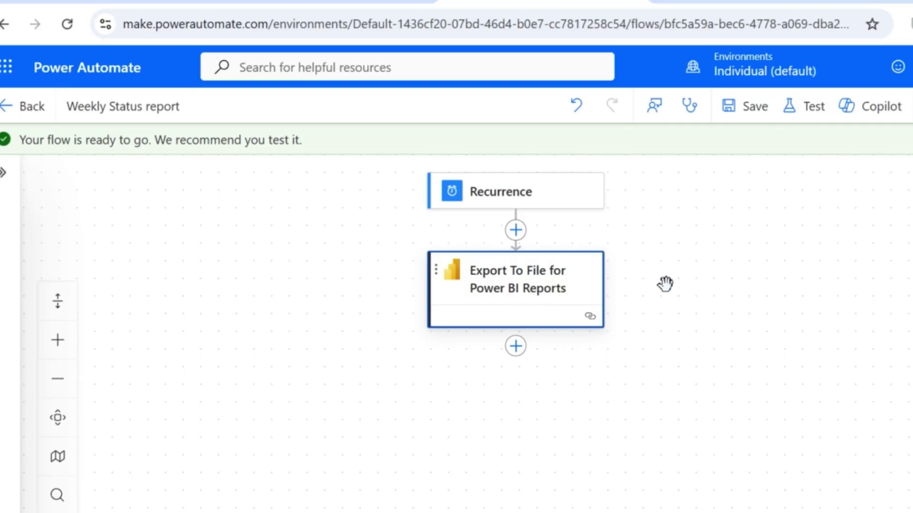
- Add the Office 365 Outlook action "Send an email (V2)" after the Power BI export action
left_click(519, 351)
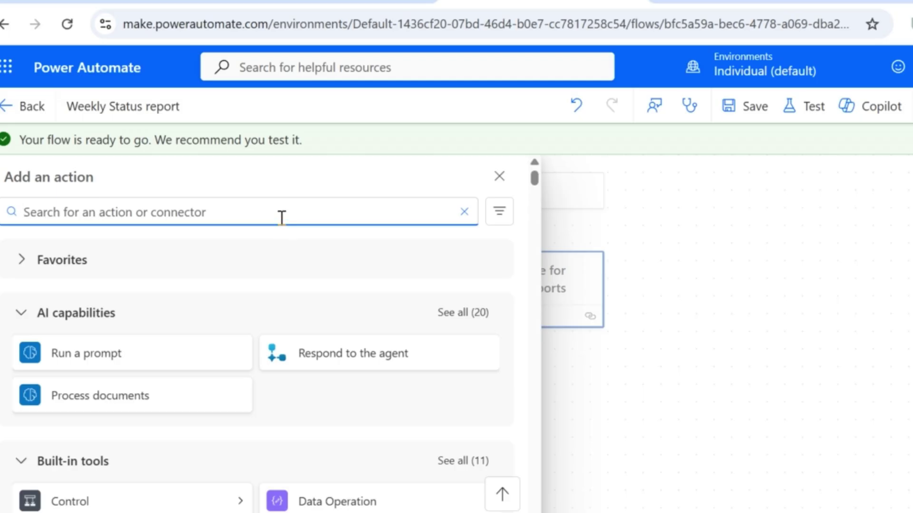
type("mail")
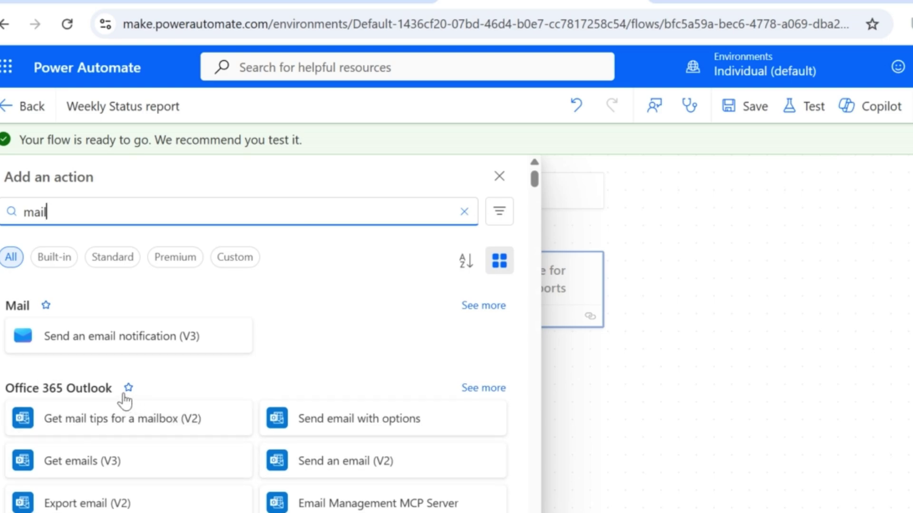
left_click(336, 470)
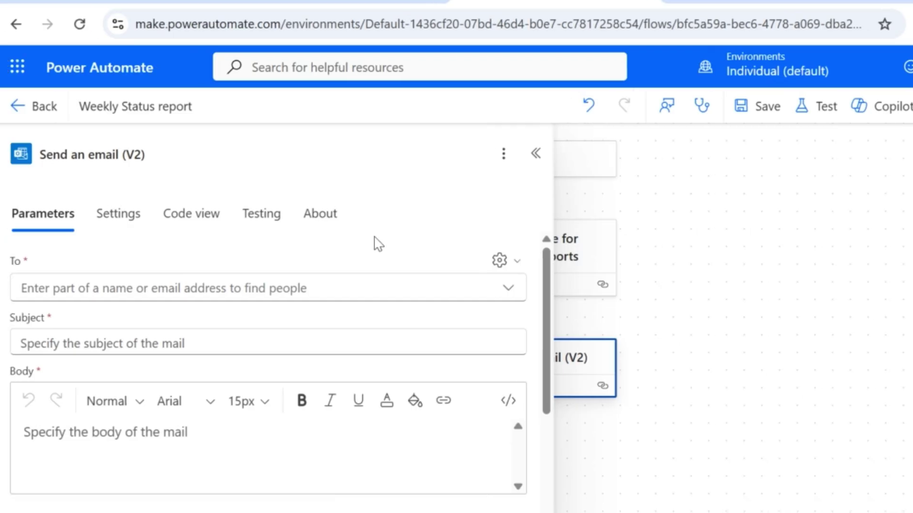
- Enter the recipient's email address and set the email subject to "Weekly Status Report"
left_click(306, 281)
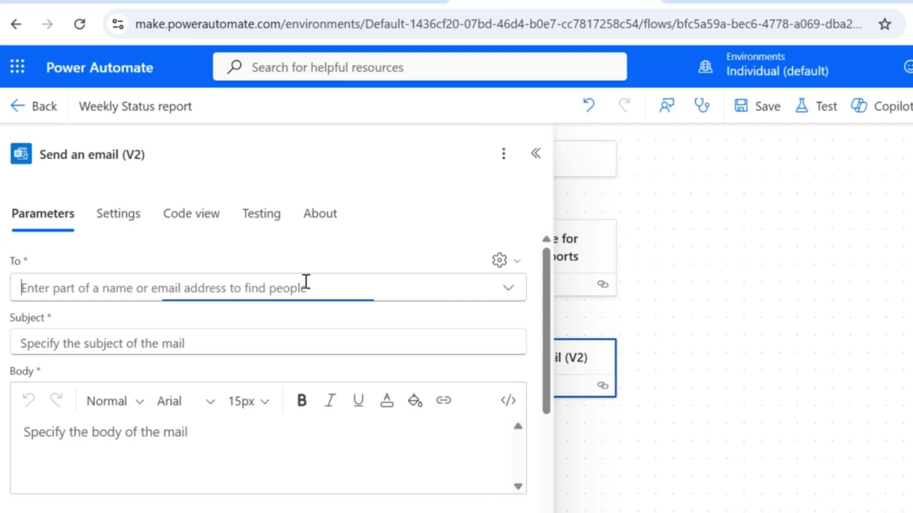
key("ctrl+v")
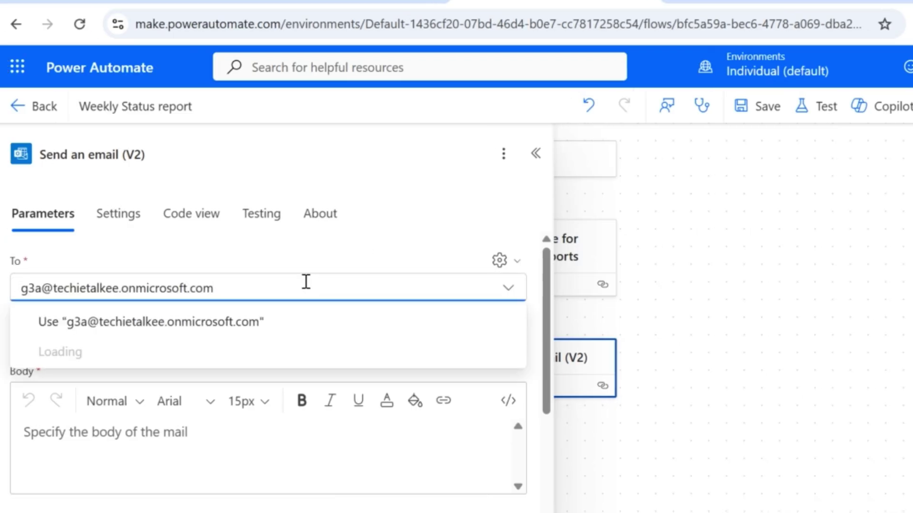
left_click(306, 282)
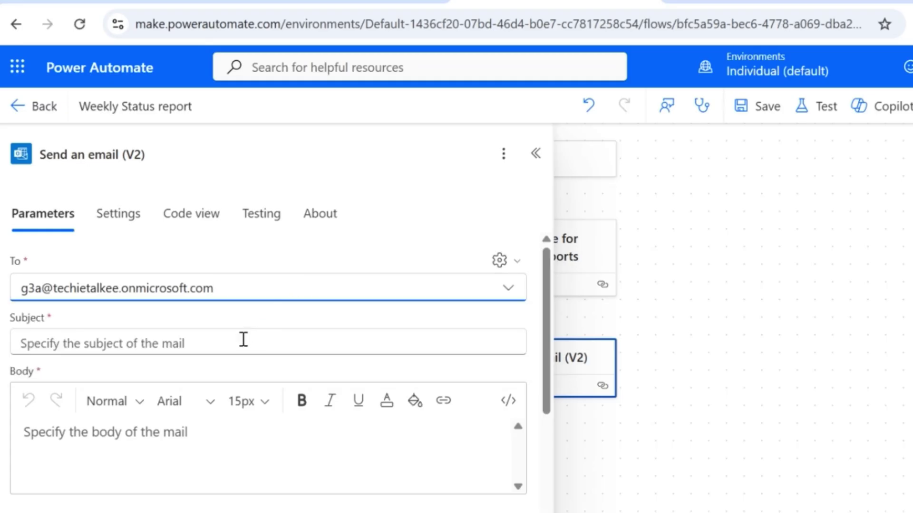
scroll(544, 329, "down", 1)
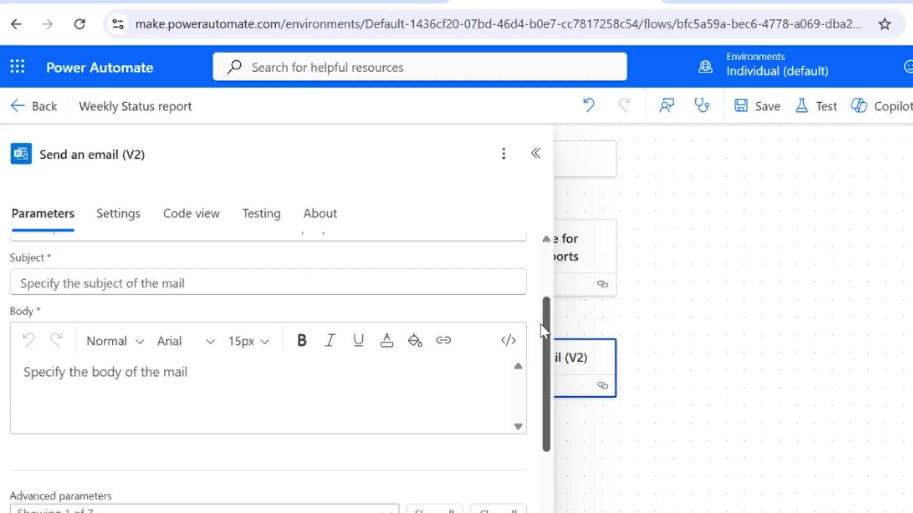
left_click(305, 279)
type("Weekly Status R")
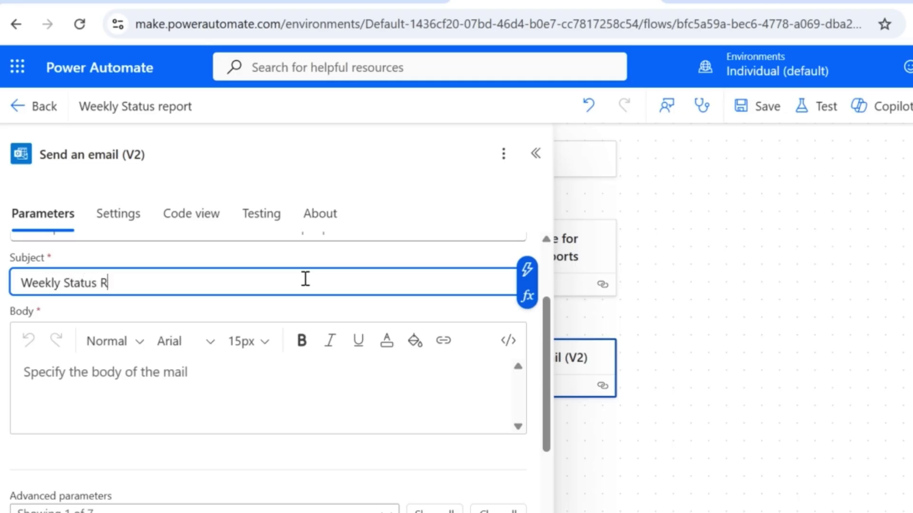
type("eport")
- Start the email body with the greeting "Hi mam," and, after a blank line, the sentence "Attached is the Weekly status report."
left_click_drag(546, 304, 551, 332)
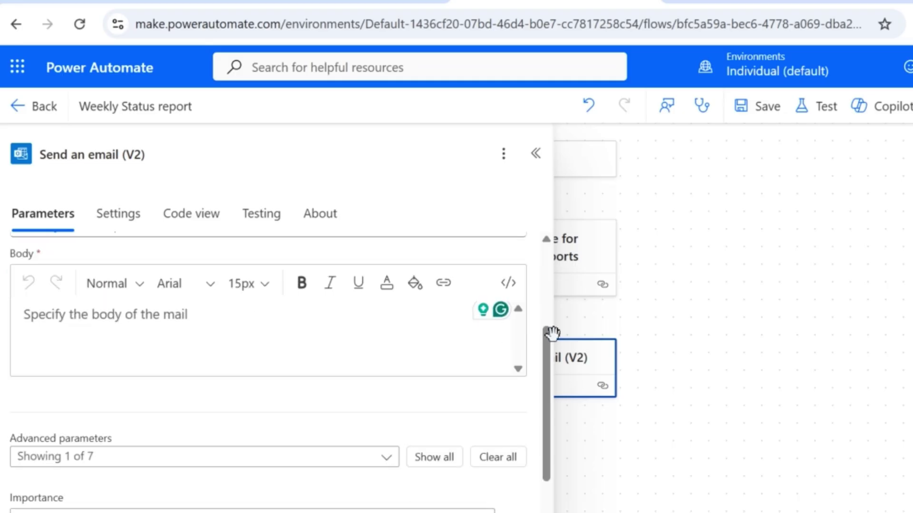
left_click(301, 331)
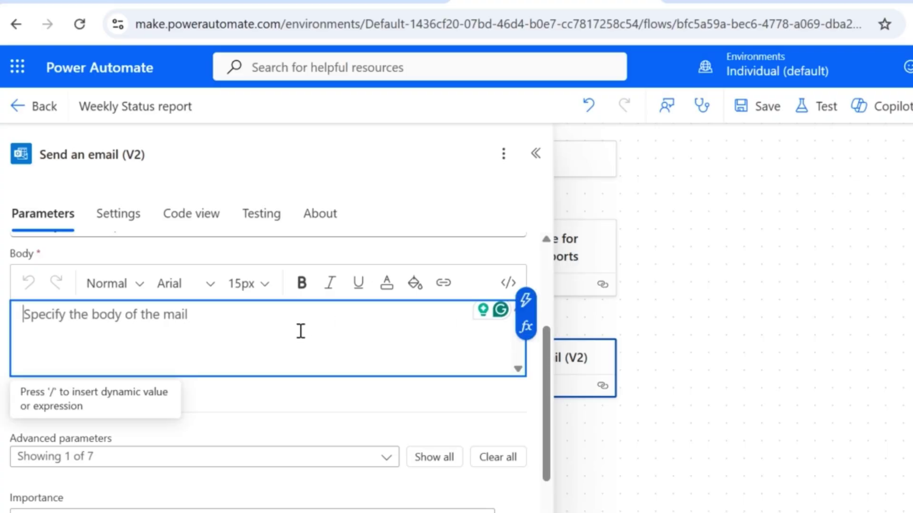
type("Hi mam,")
key("Return")
key("Return")
type("Att")
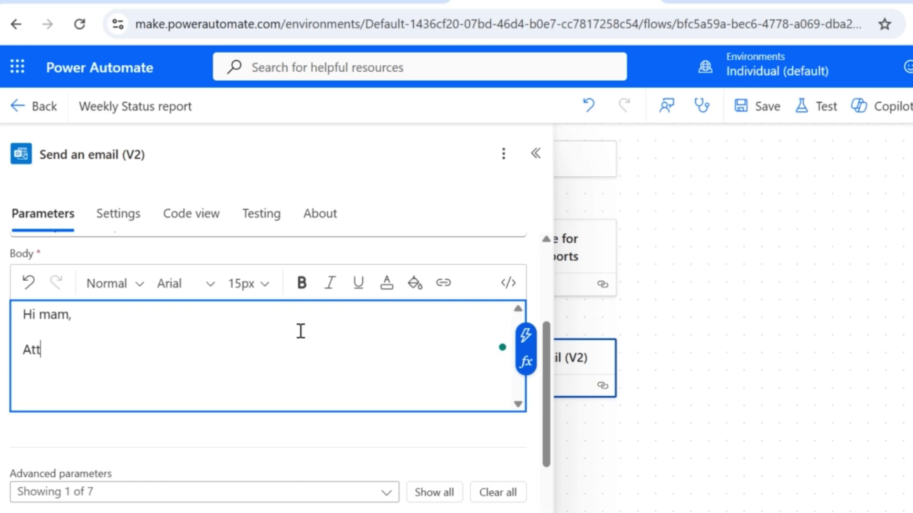
type("ached is the ")
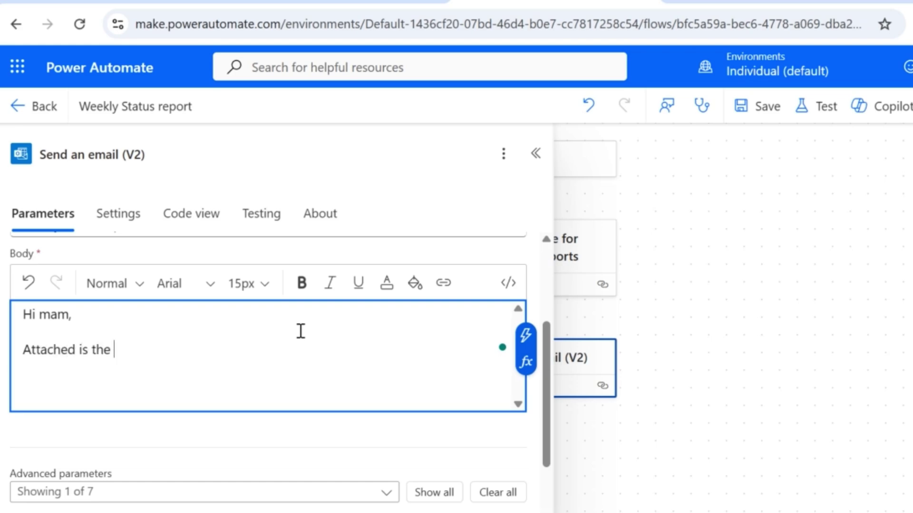
type("Weekly s")
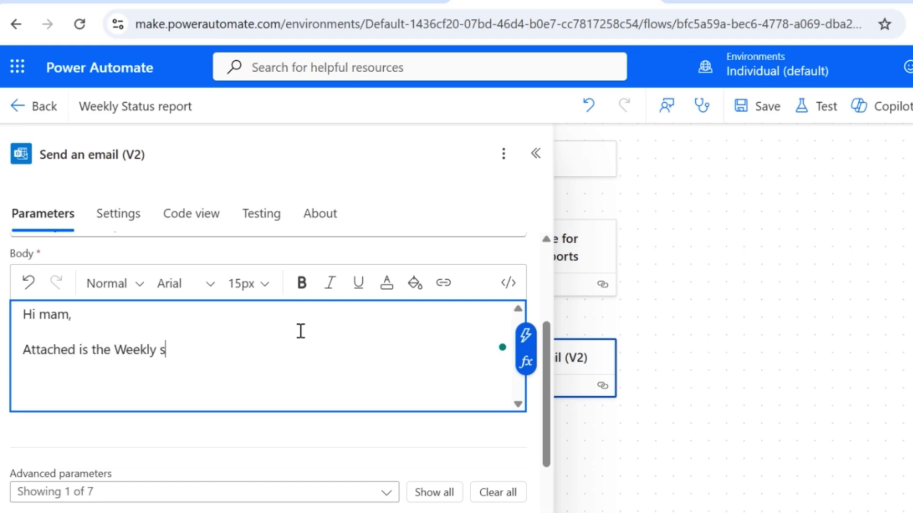
type("tatus report")
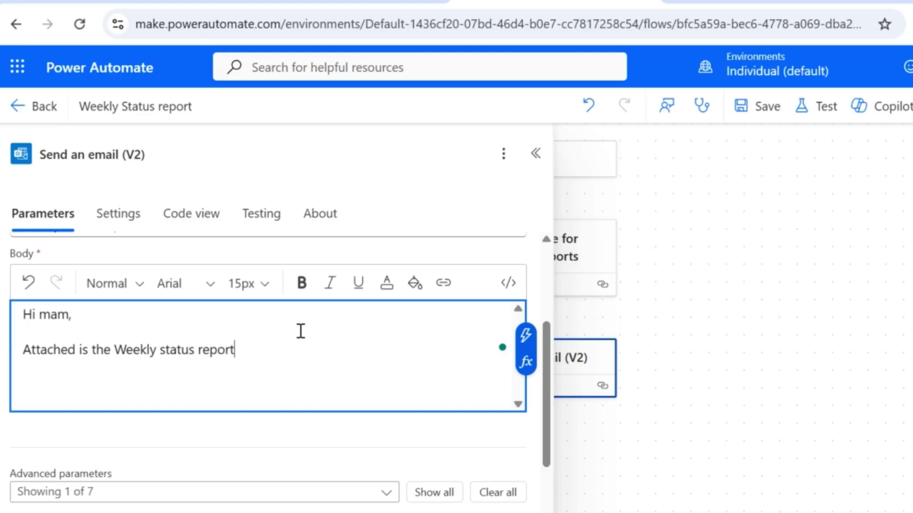
type(".")
- Close the email body with "Regards," after a blank line and the placeholder "<name>" on the line below
key("Return")
key("Return")
type("Regards,")
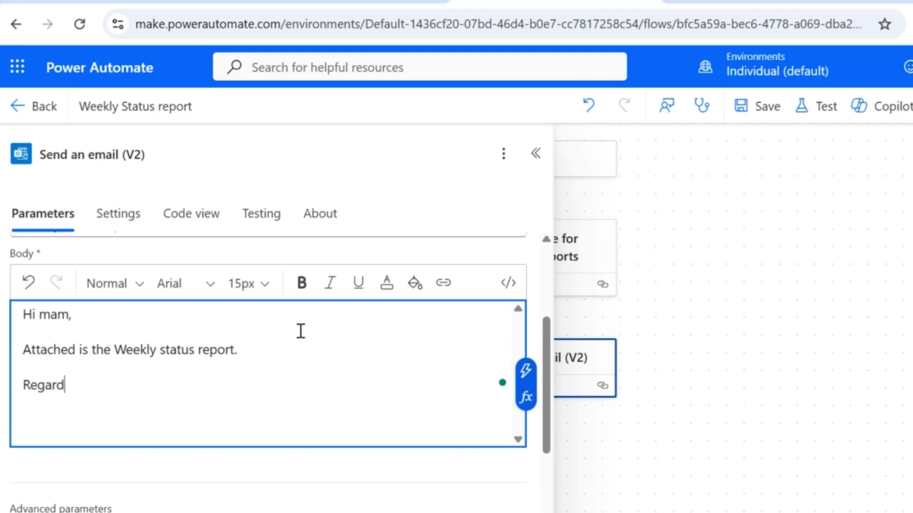
key("Return")
type("<name>")
- Enable the Attachments advanced parameter of the email action and add a new attachment item
scroll(555, 419, "down", 5)
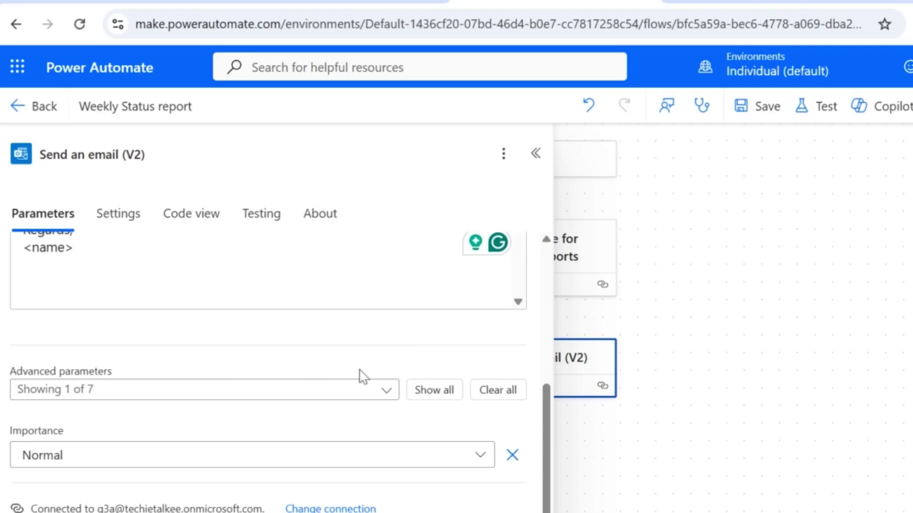
left_click(392, 393)
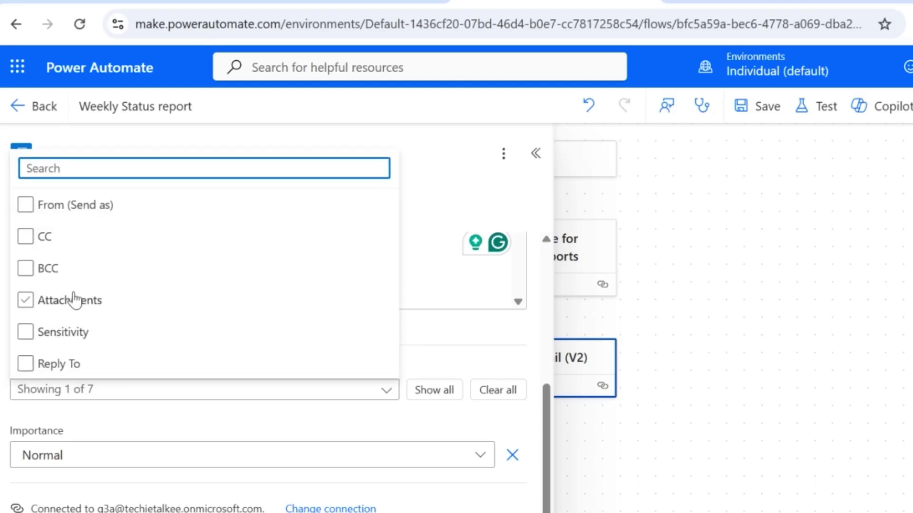
left_click(71, 299)
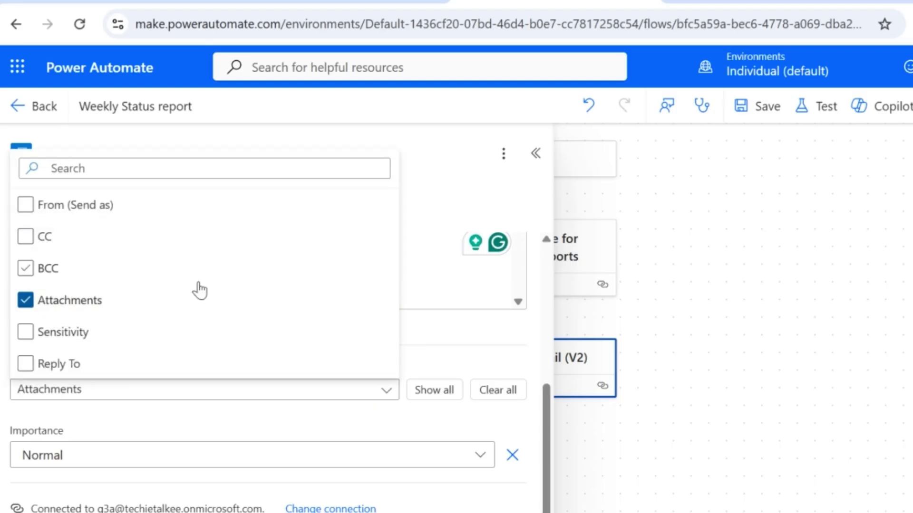
left_click(436, 432)
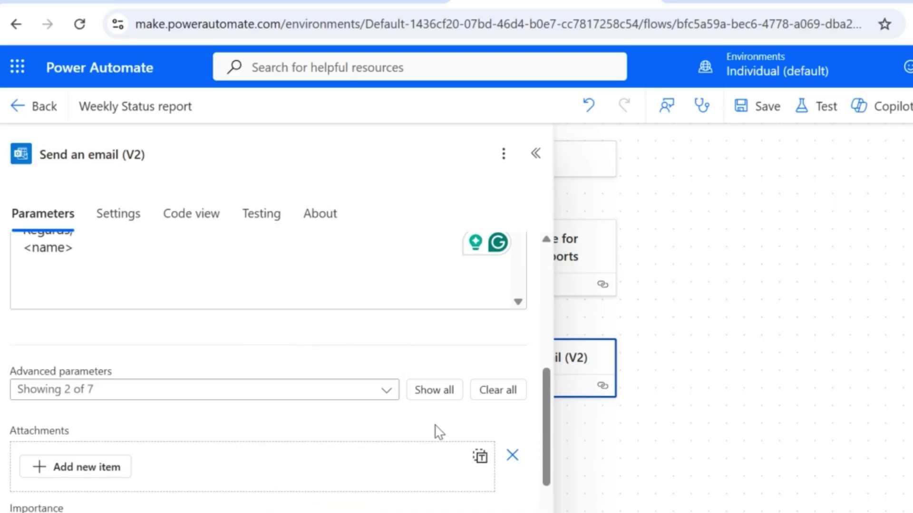
left_click_drag(547, 409, 556, 464)
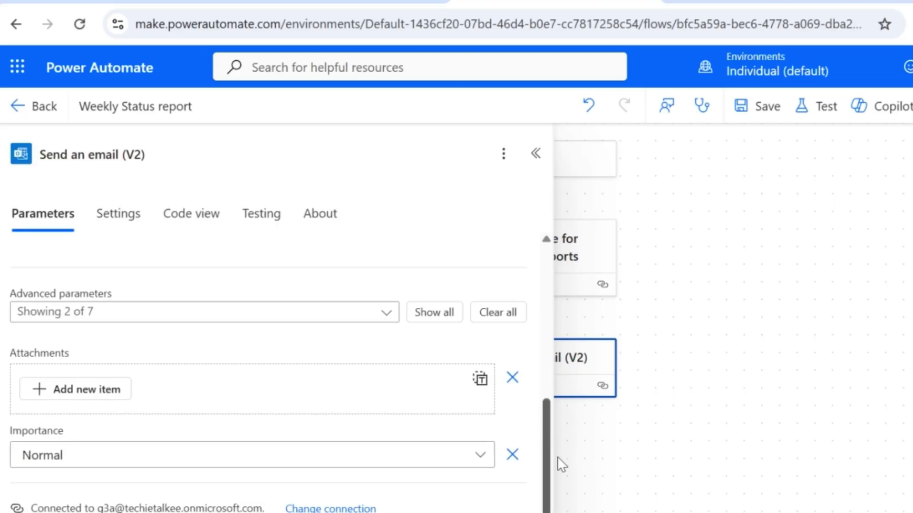
left_click(87, 394)
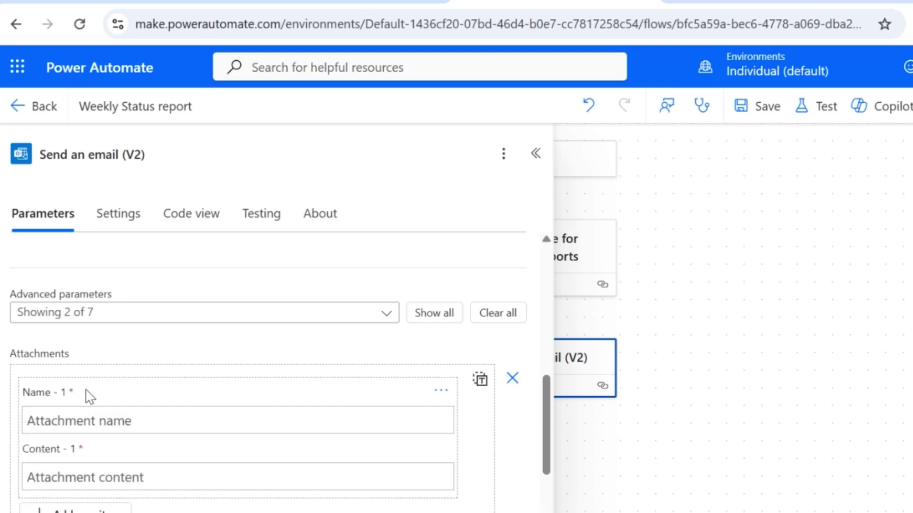
- Set the attachment's name to "Retail Analysis Sample PBIX.pdf"
left_click(111, 420)
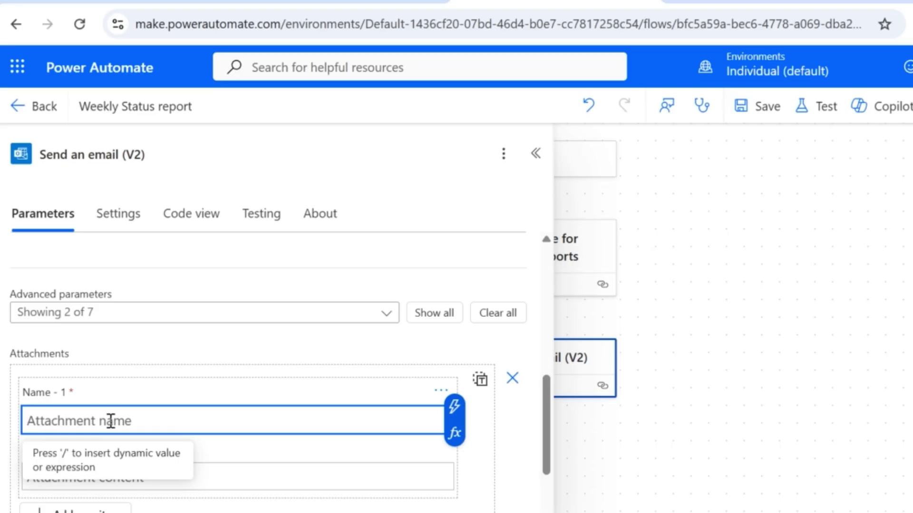
left_click_drag(545, 391, 555, 418)
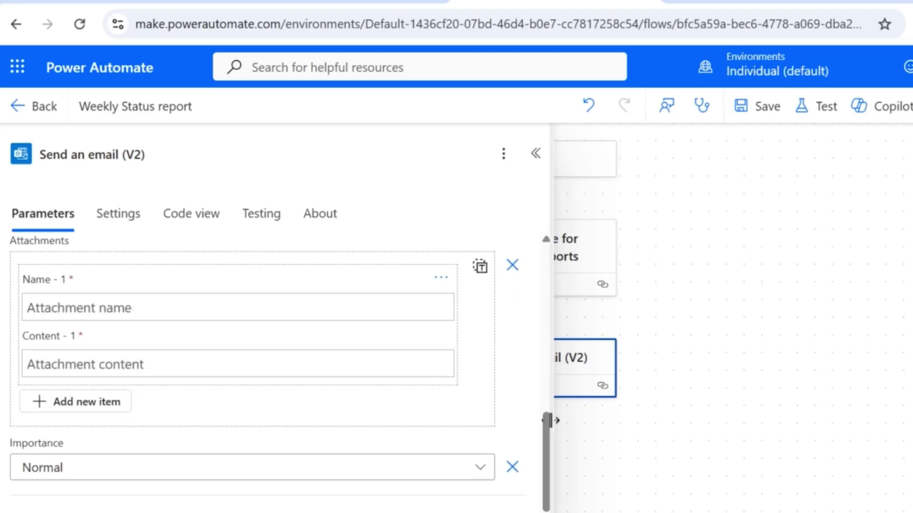
left_click(203, 300)
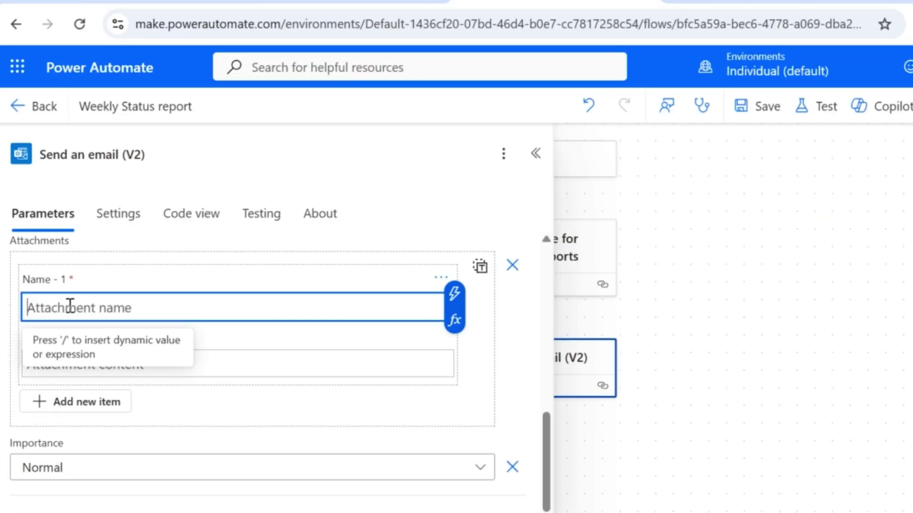
type("Retail Ana")
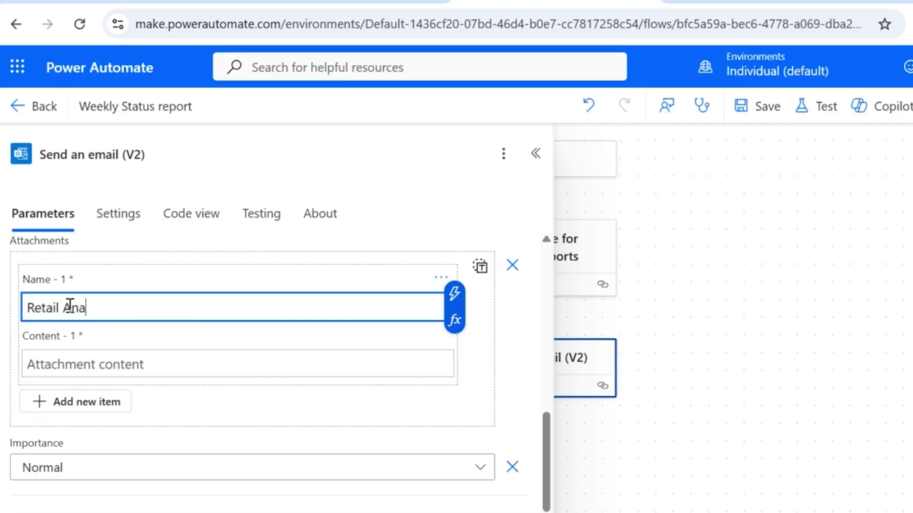
type("lysis Sample PBIX")
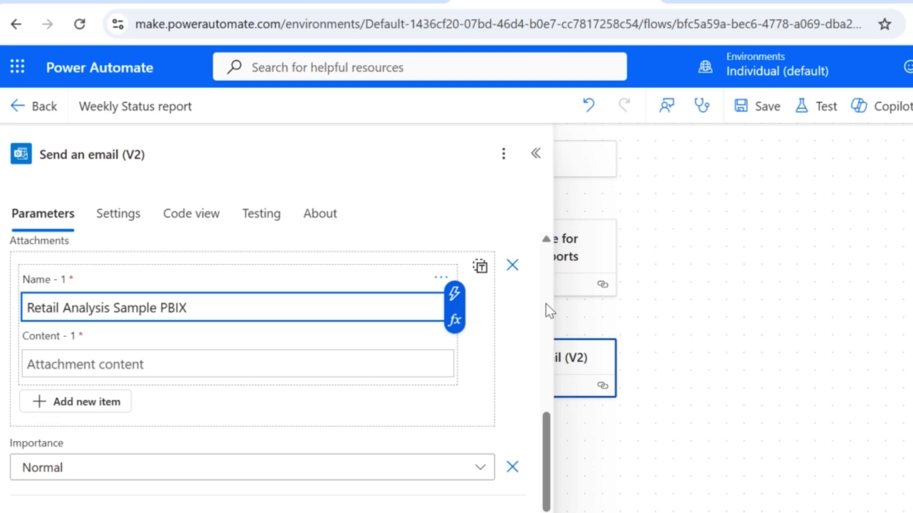
type(".pdf")
- Set the attachment's content to the dynamic value File Content from Export To File for Power BI Reports, and save the flow
left_click(337, 366)
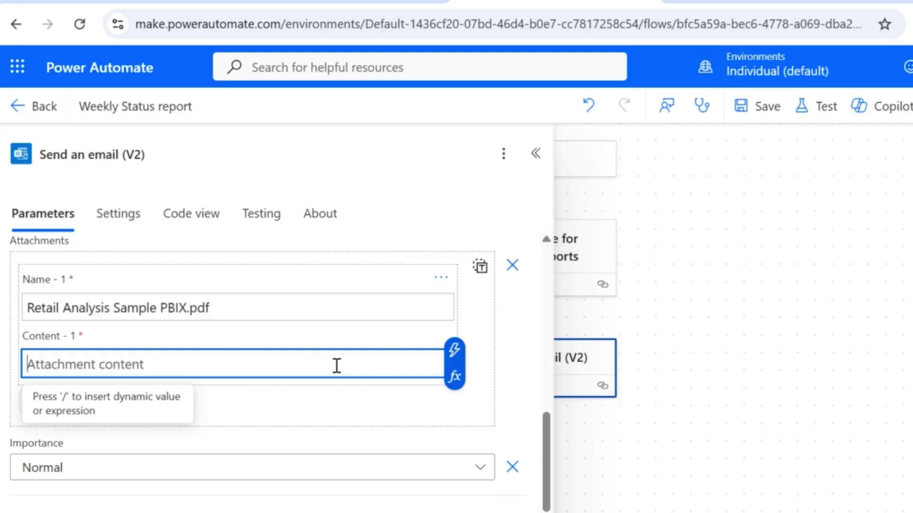
type("/")
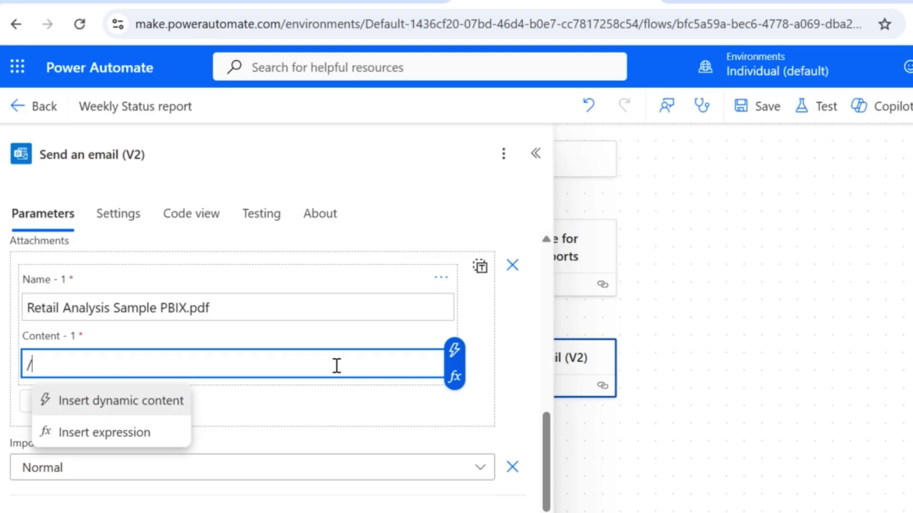
left_click(104, 404)
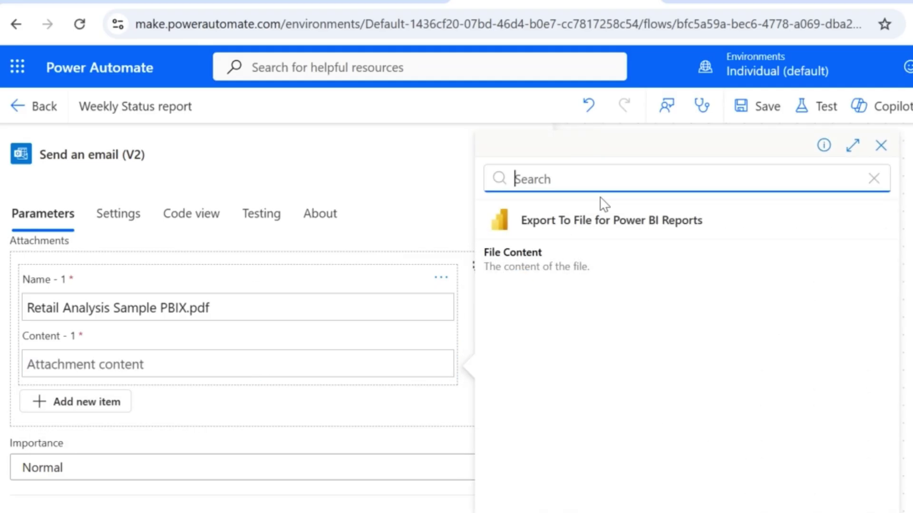
left_click(549, 270)
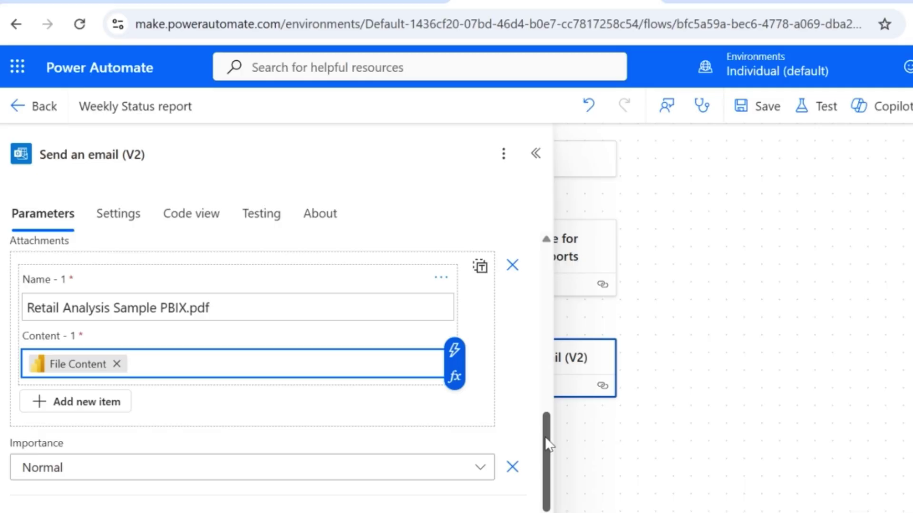
left_click_drag(547, 444, 525, 489)
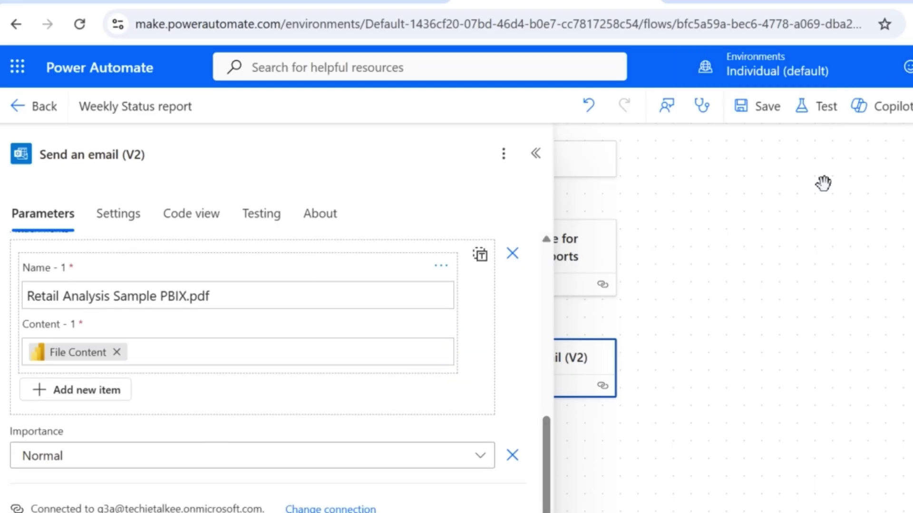
left_click(767, 109)
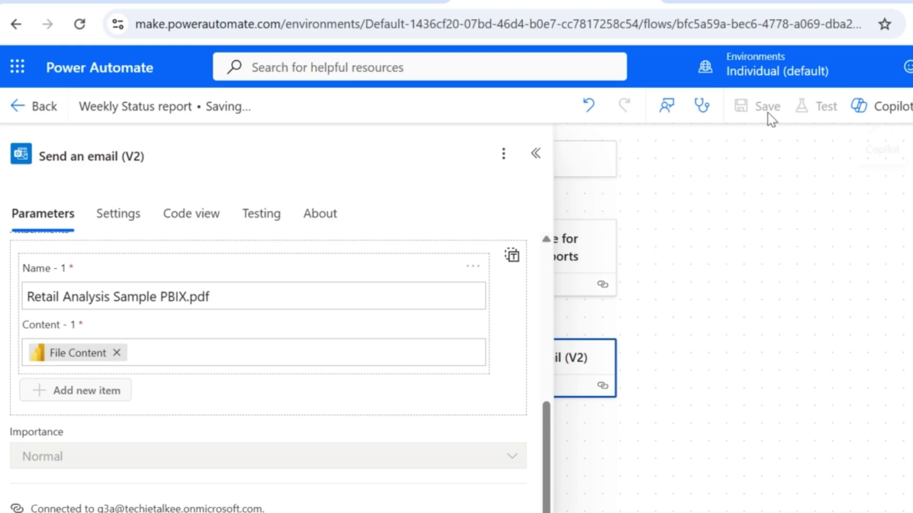
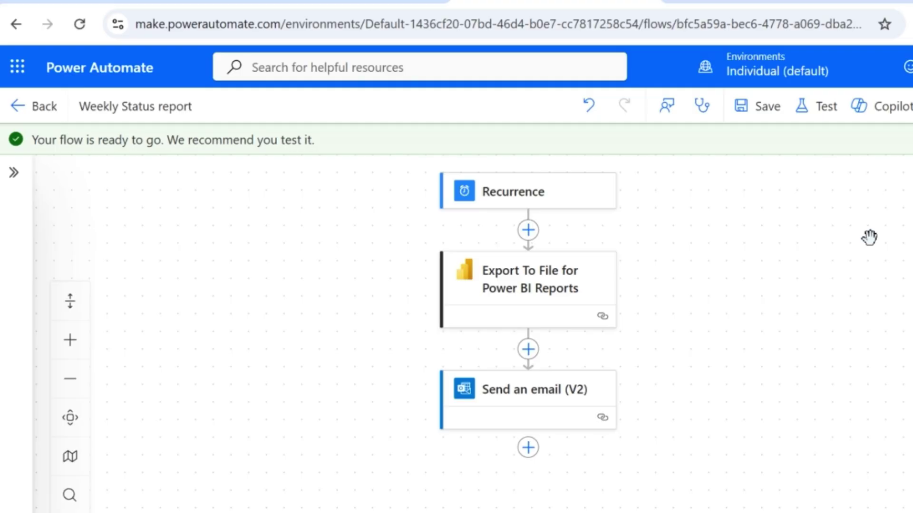
- Run a manual test of the flow and open its run history to check the status
left_click(819, 113)
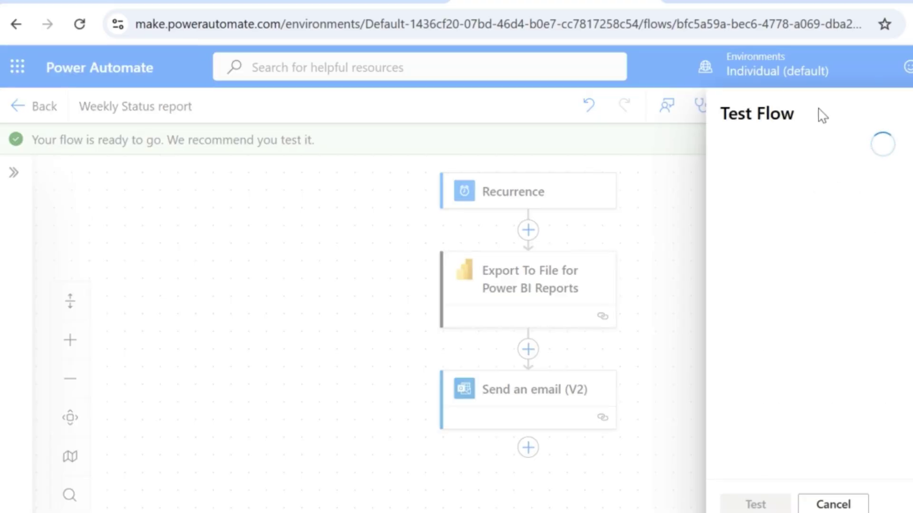
left_click(775, 165)
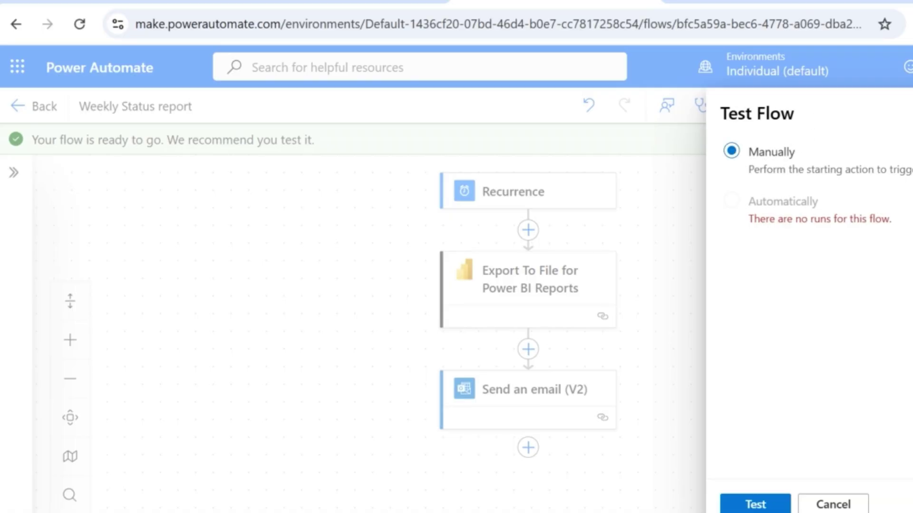
left_click(754, 505)
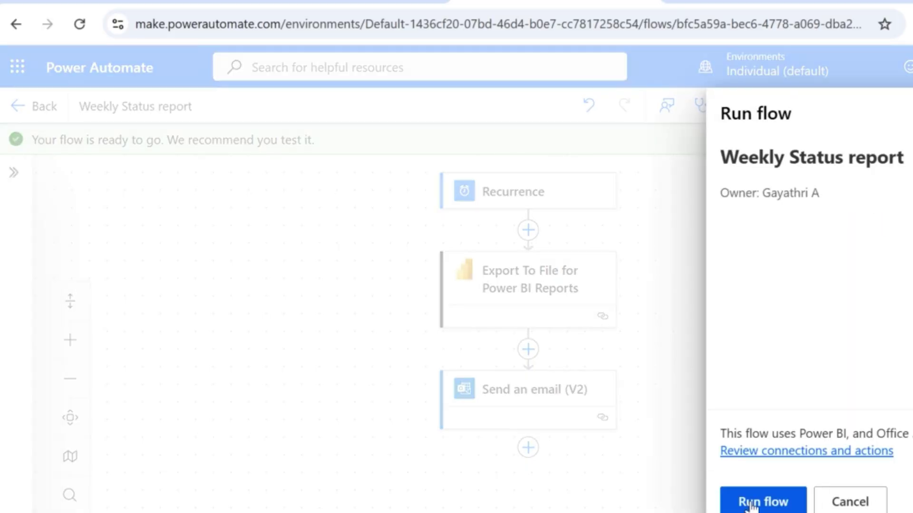
left_click(767, 503)
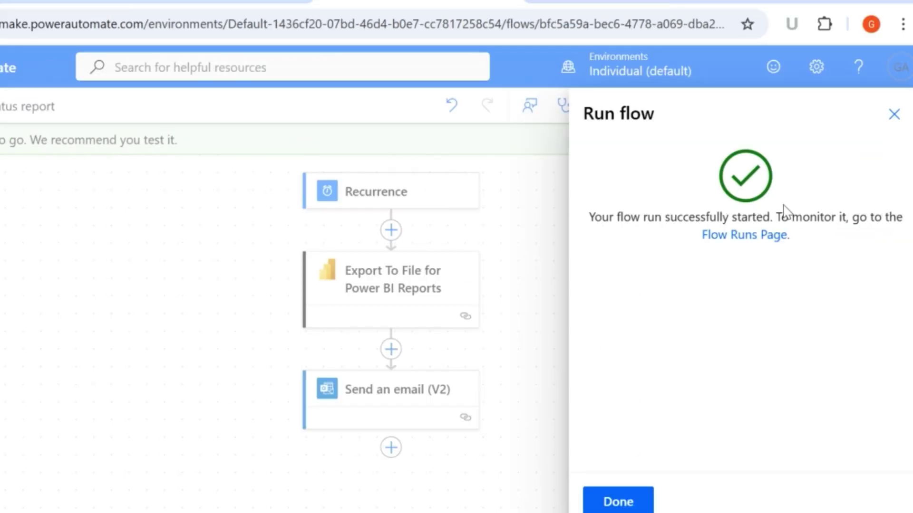
left_click(763, 235)
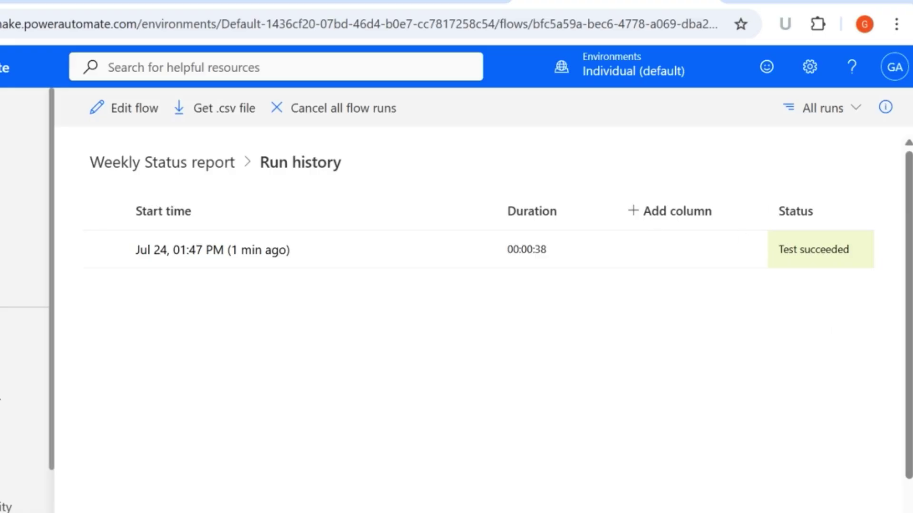
- Switch to the Outlook inbox, open the received "Weekly Status Report" email and look through its attached Retail Analysis Sample PBIX PDF
left_click(295, 3)
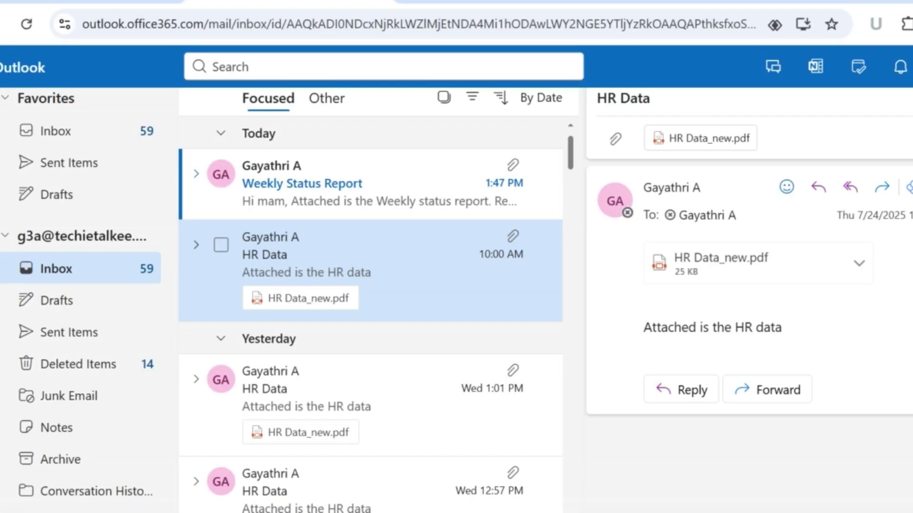
left_click(373, 202)
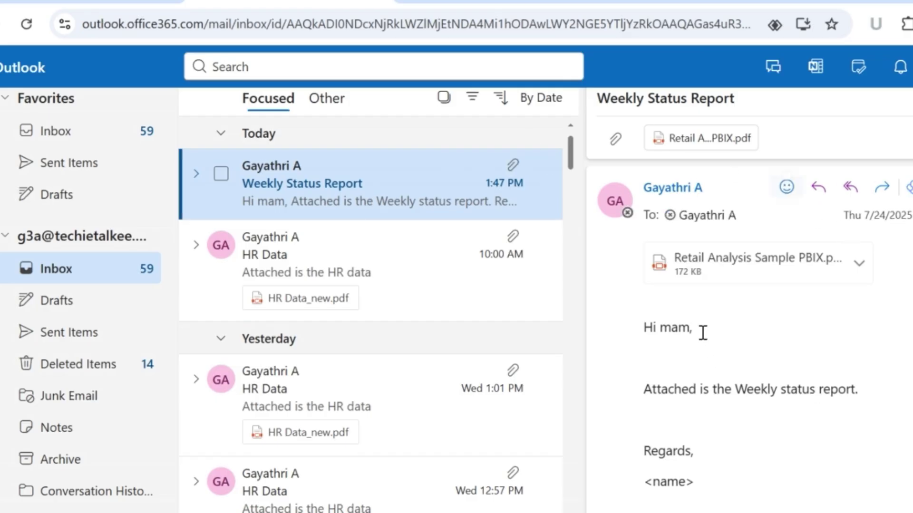
left_click(756, 273)
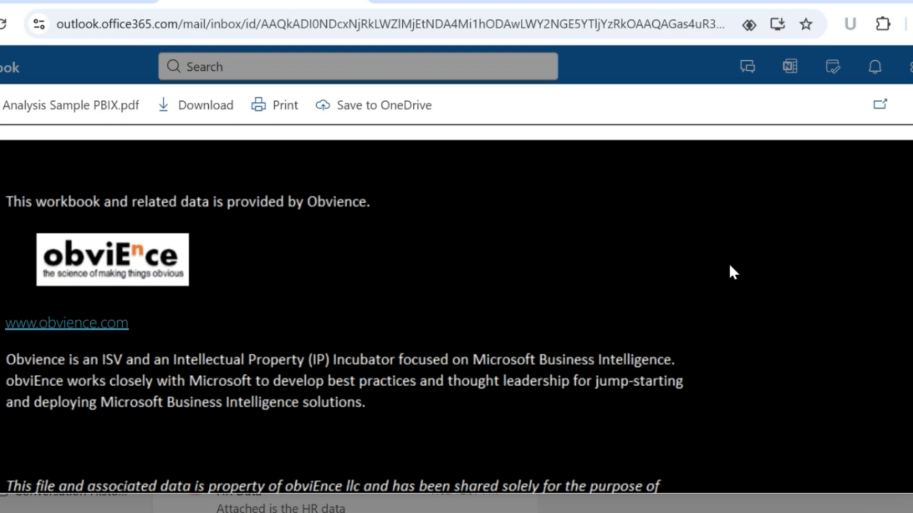
scroll(456, 276, "down", 15)
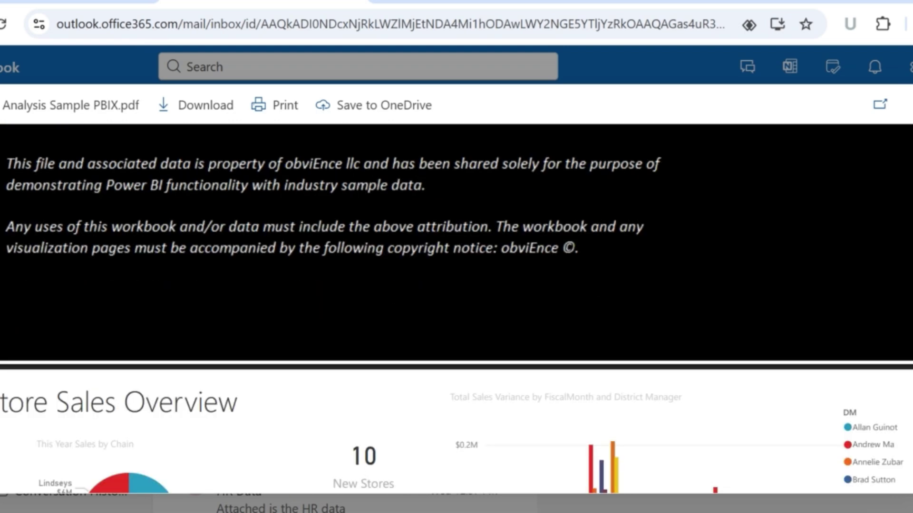
scroll(456, 309, "down", 10)
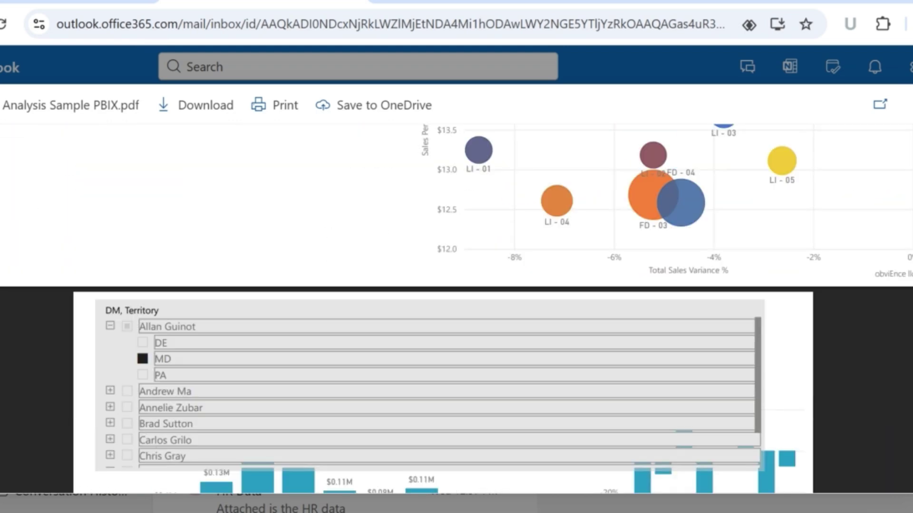
- Examine the remaining pages of the PDF attachment through New Stores Analysis, and return to the Store Sales Overview page
scroll(456, 309, "down", 6)
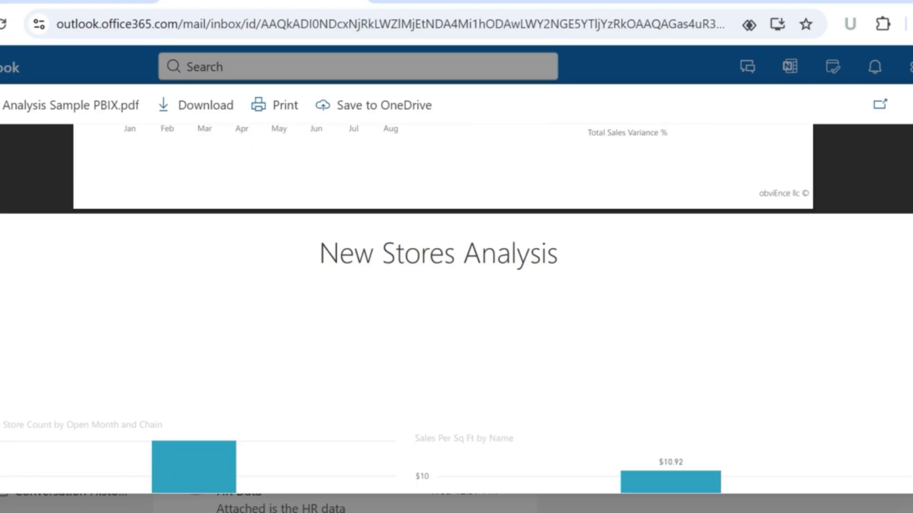
scroll(456, 309, "down", 6)
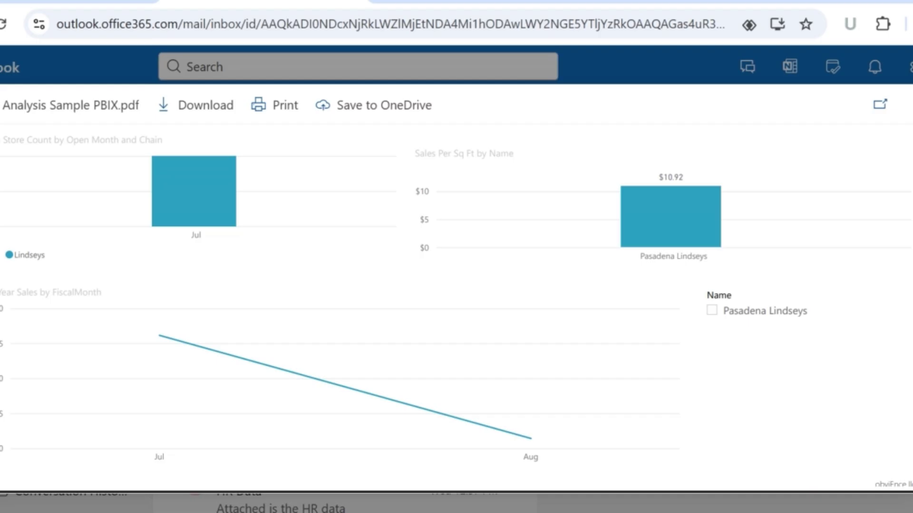
scroll(456, 304, "down", 5)
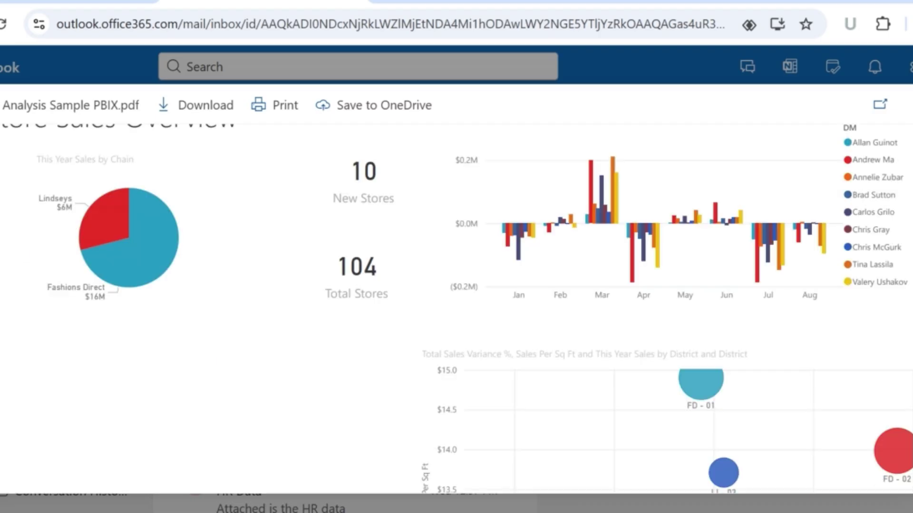
scroll(456, 309, "up", 2)
scroll(456, 309, "down", 2)
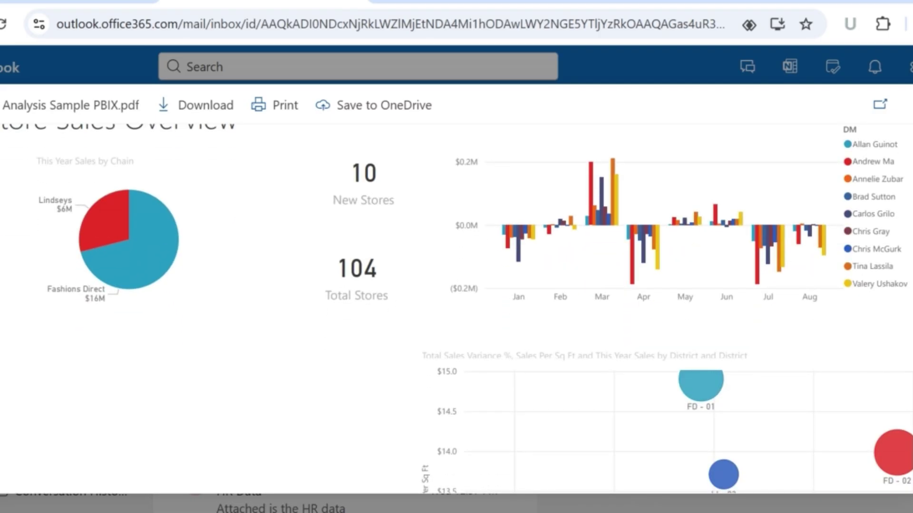
scroll(457, 312, "up", 2)
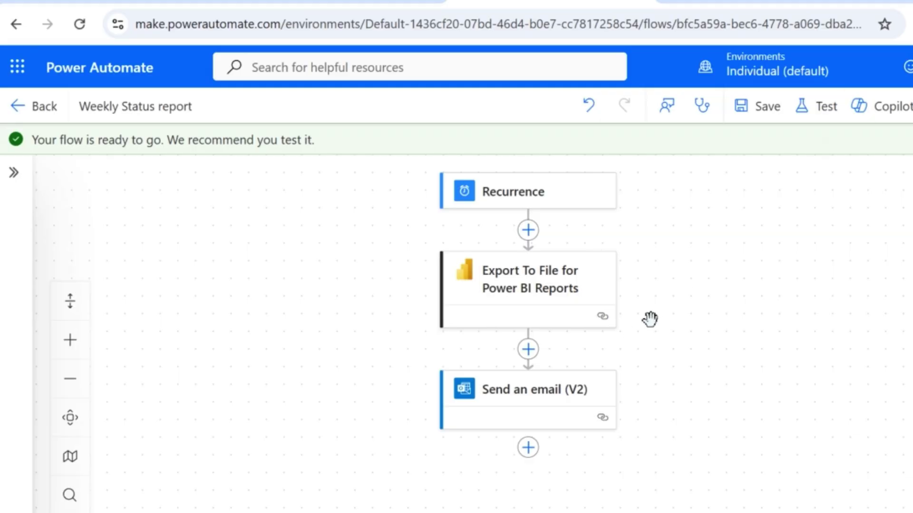
- Switch to the flow in Power Automate and add the Pages advanced parameter to the Export To File for Power BI Reports action
left_click(526, 300)
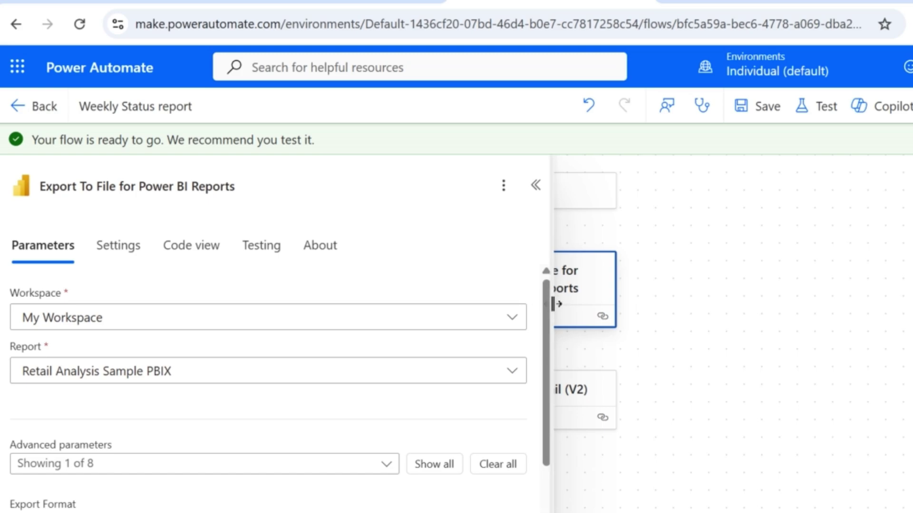
left_click_drag(547, 287, 556, 367)
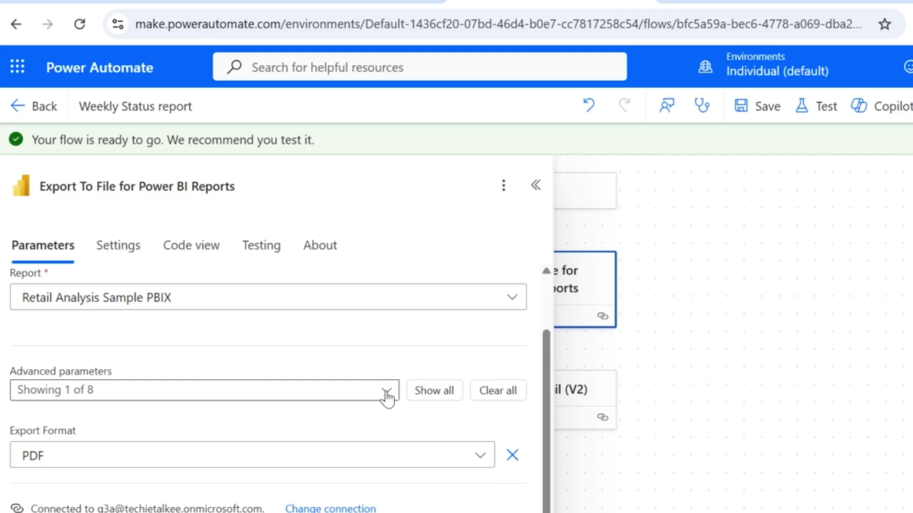
left_click(386, 398)
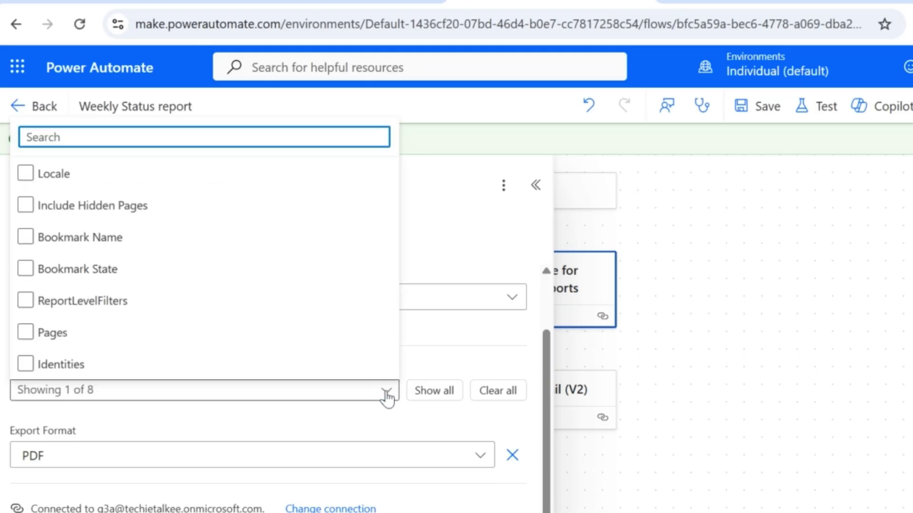
left_click(133, 340)
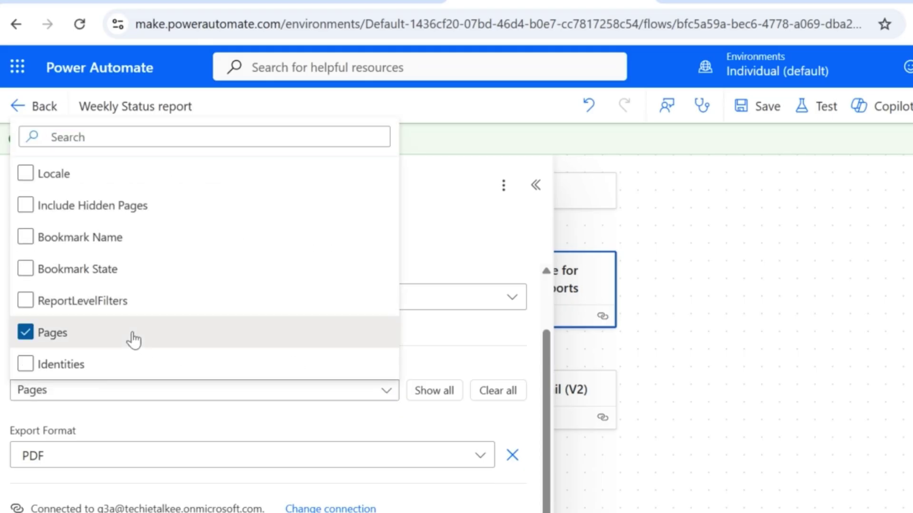
left_click(348, 421)
scroll(551, 378, "down", 2)
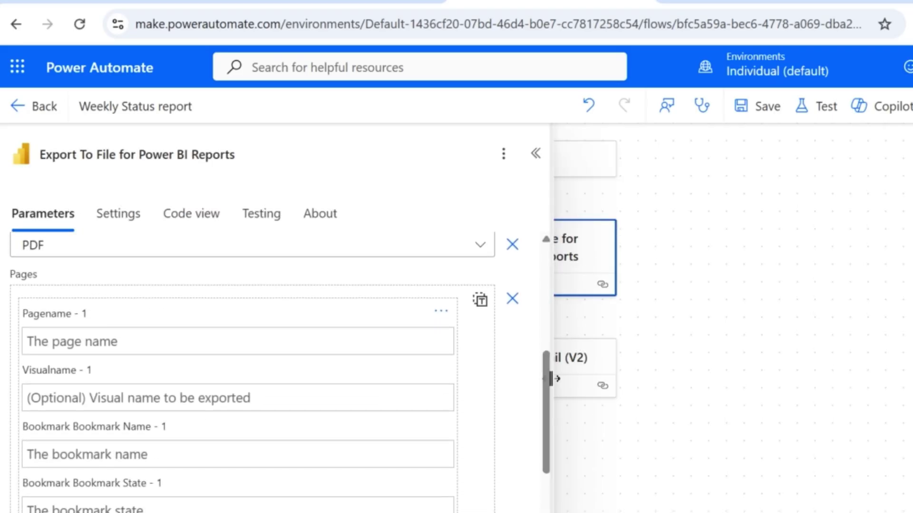
left_click(139, 341)
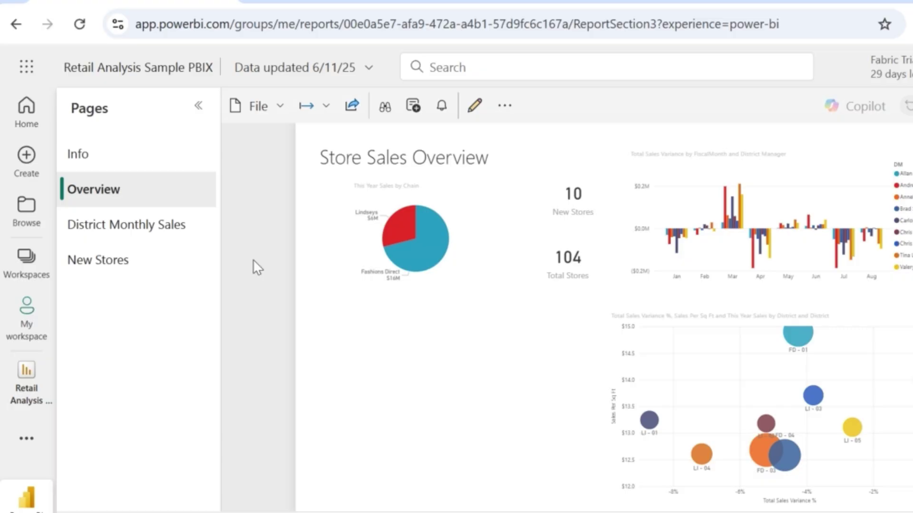
- Switch to the Power BI report and examine the page identifier in the URL of each report page, ending on Overview
left_click(89, 162)
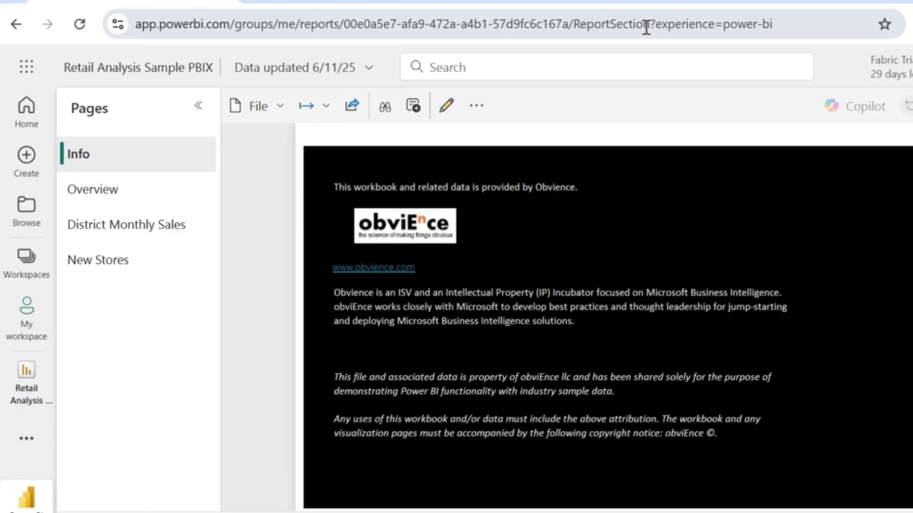
left_click(129, 199)
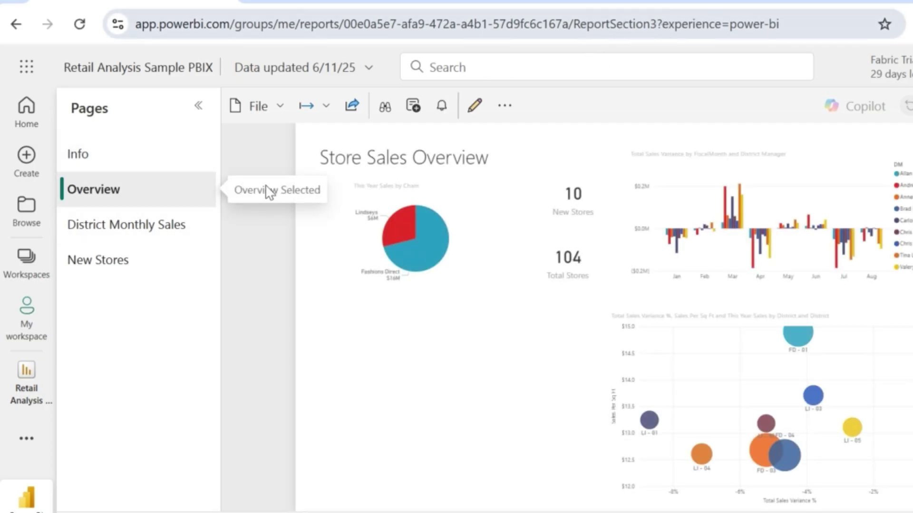
left_click(162, 236)
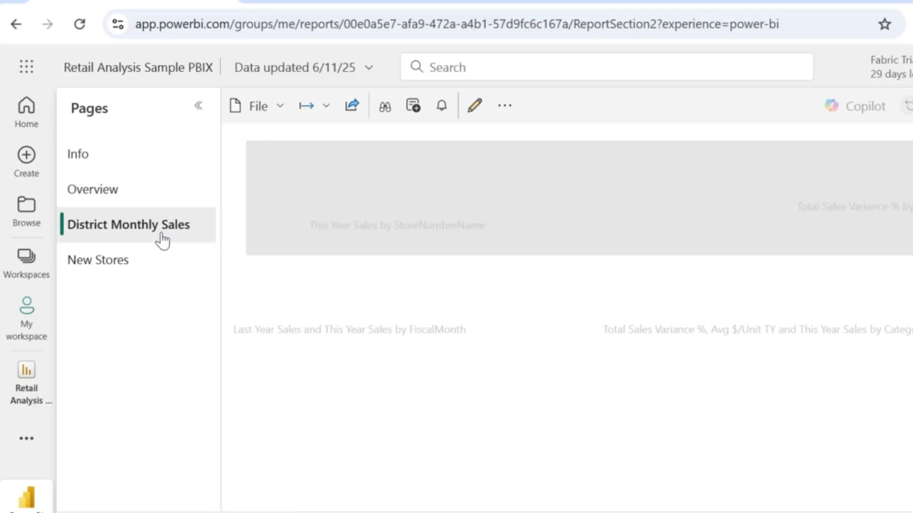
left_click(135, 264)
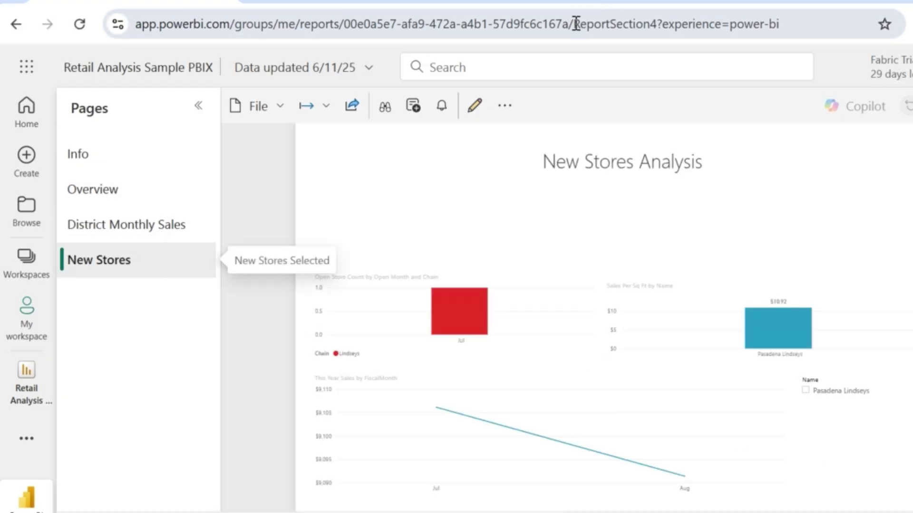
left_click(139, 197)
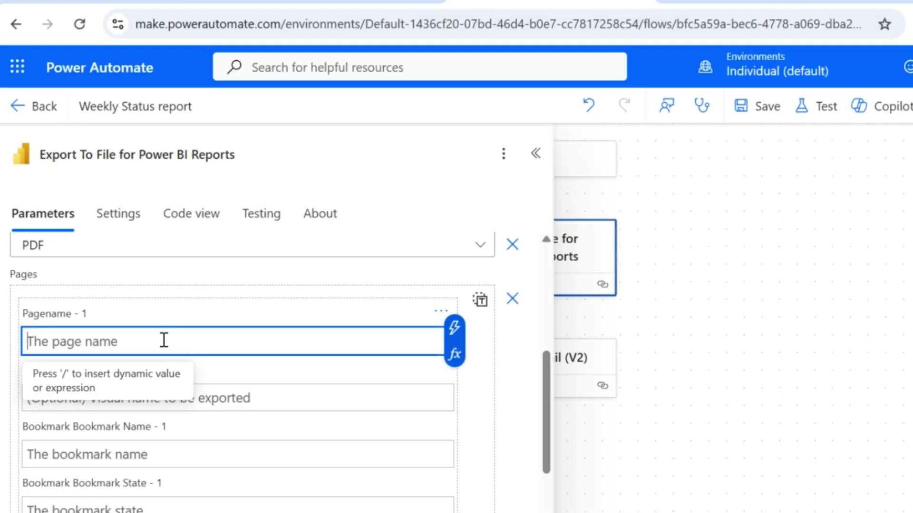
- Back in Power Automate, set the first page name of the export action to ReportSection3 and save the flow
type("Repo")
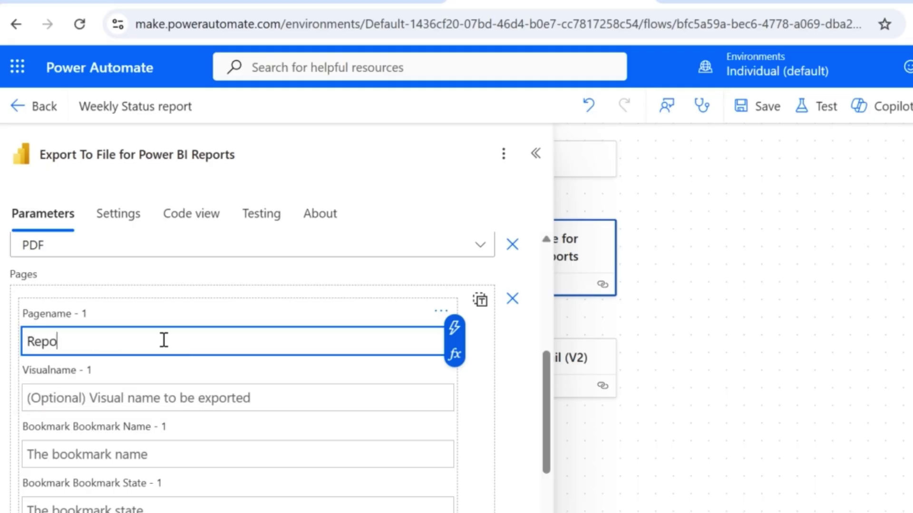
type("rtSection3")
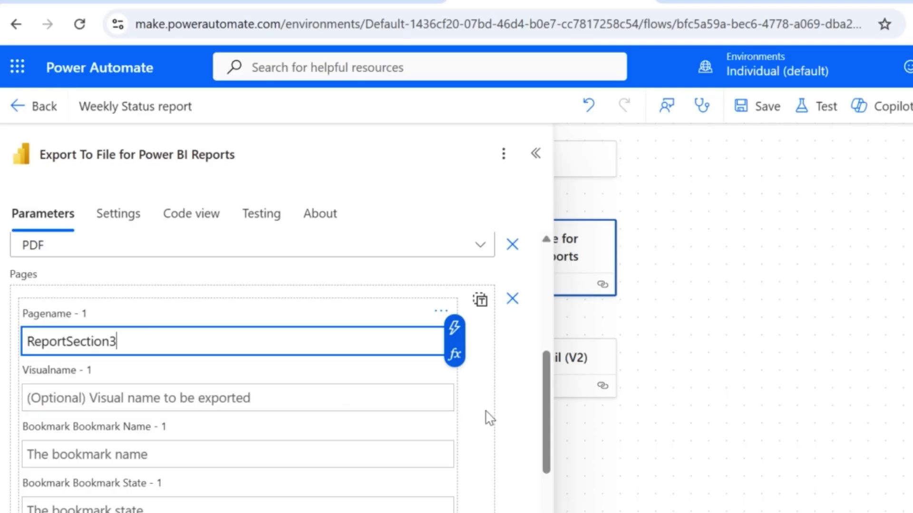
left_click_drag(546, 401, 547, 422)
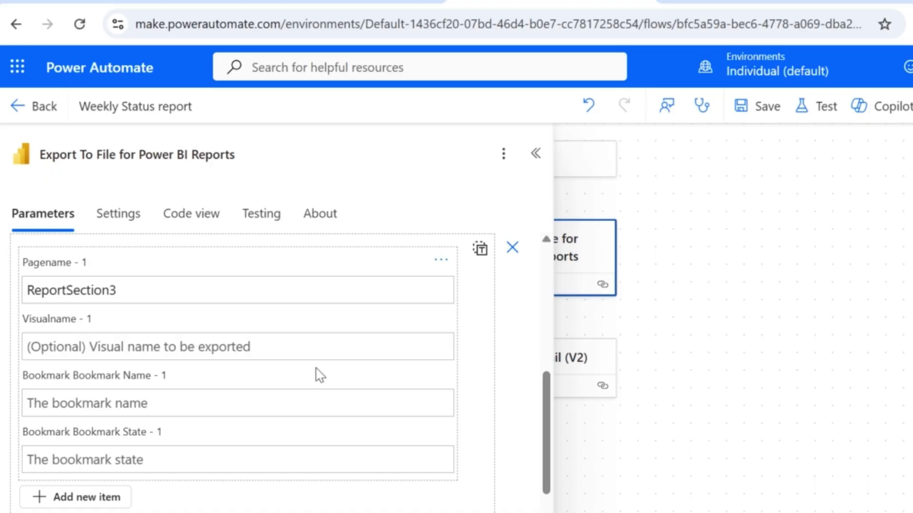
left_click(762, 109)
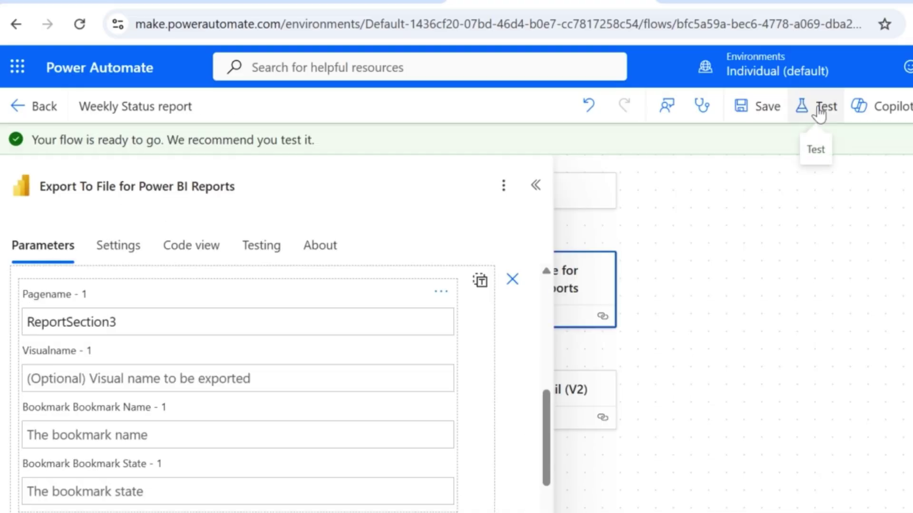
- Test the single-page export by running the flow manually, and open the flow runs page to check its status
left_click(818, 113)
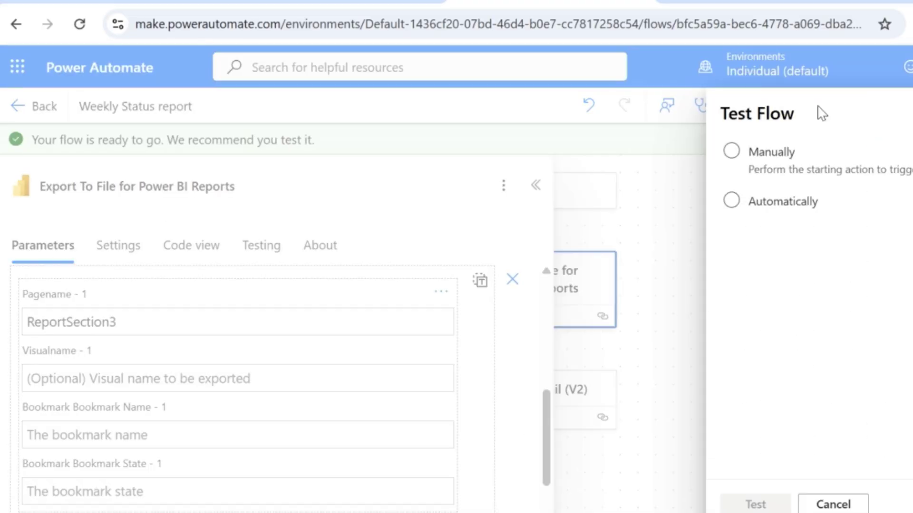
left_click(790, 177)
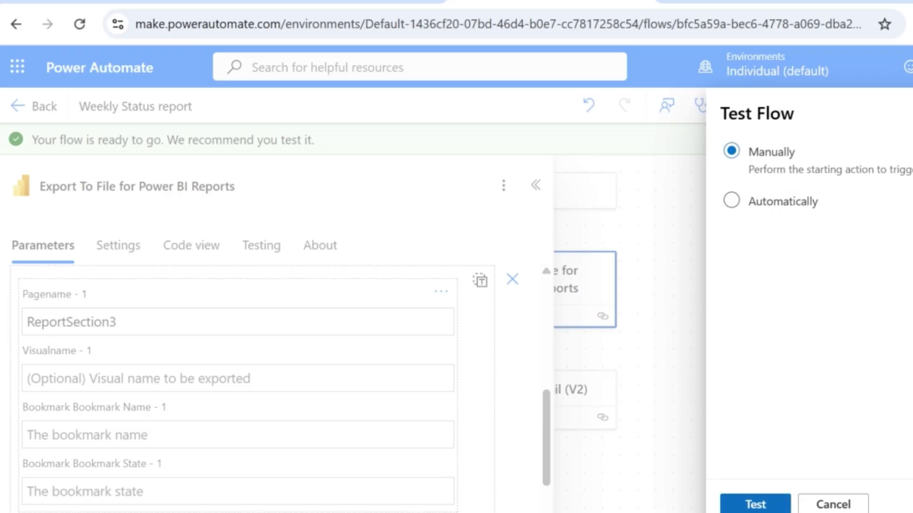
left_click(756, 504)
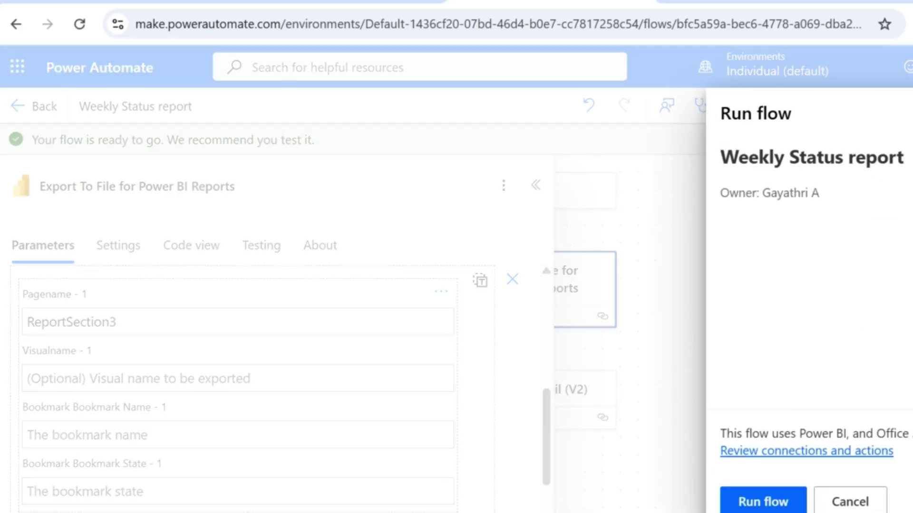
left_click(758, 503)
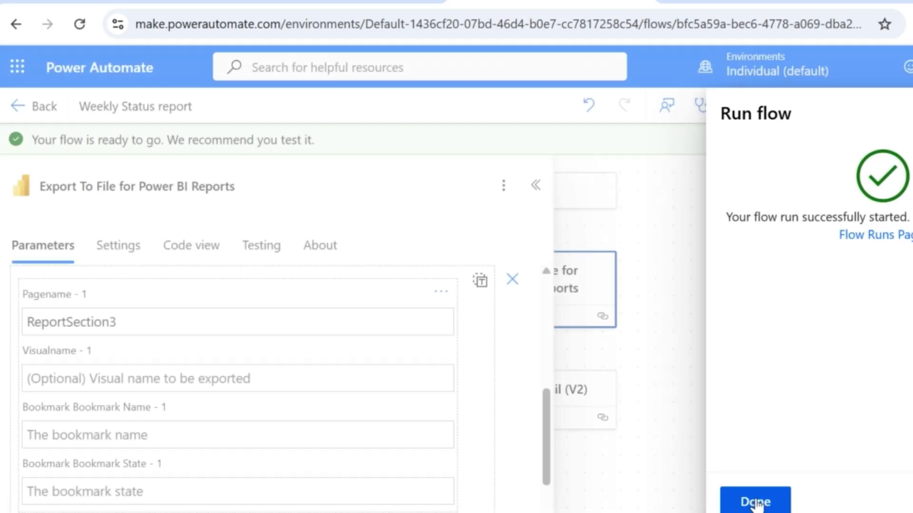
left_click(887, 240)
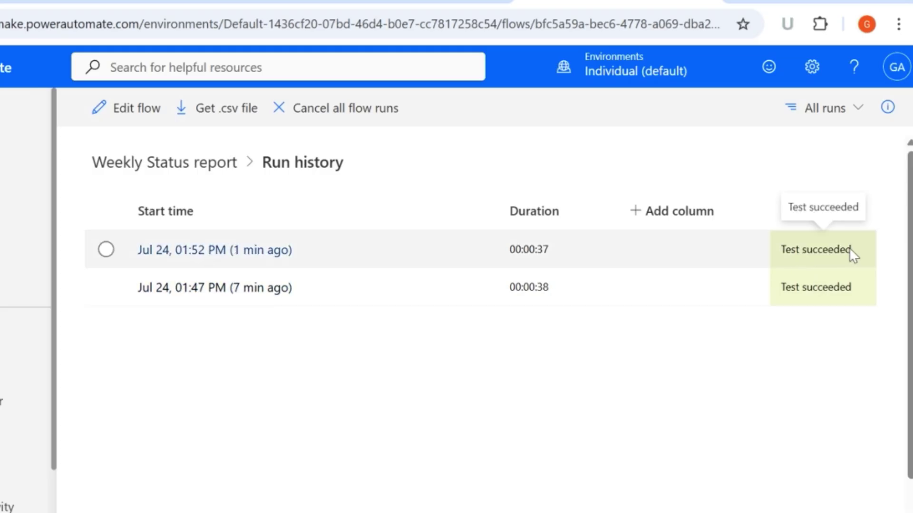
- Switch to the Outlook inbox, open the newest Weekly Status Report email and look through its attached PDF
left_click(199, 1)
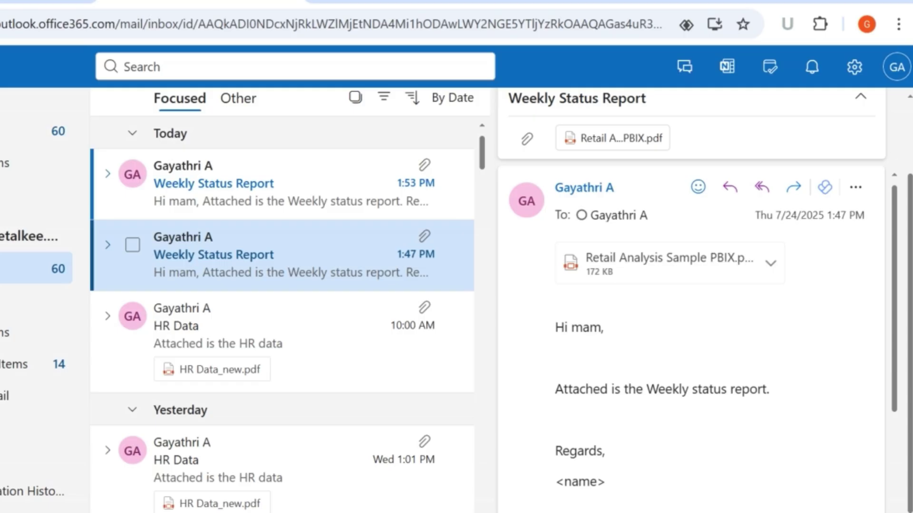
left_click(300, 186)
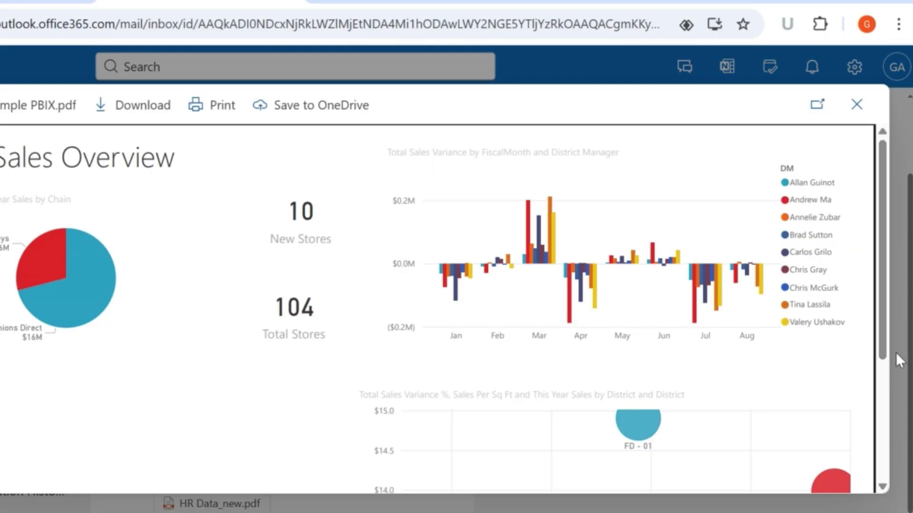
left_click_drag(883, 330, 886, 484)
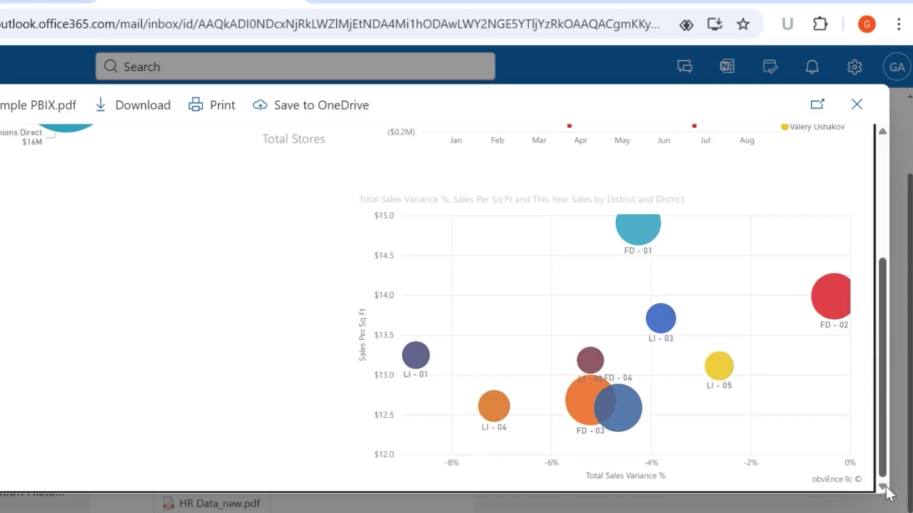
scroll(670, 260, "up", 5)
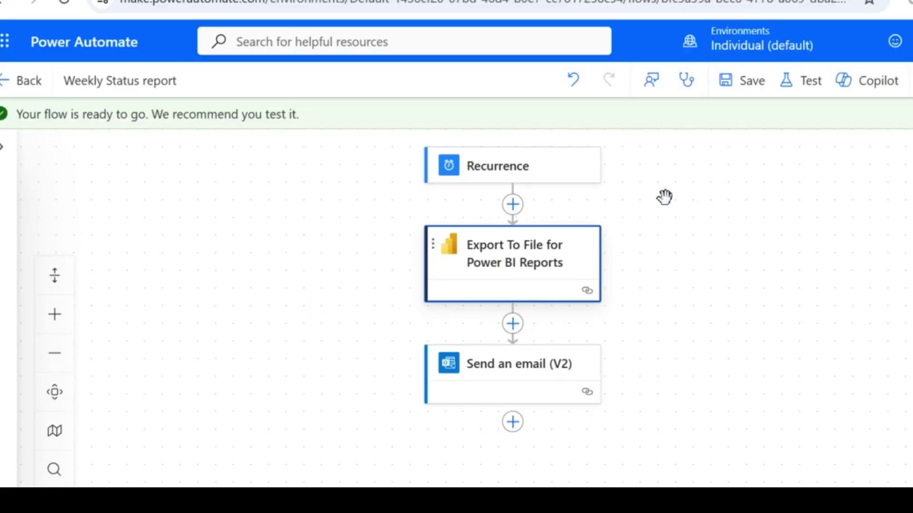
- Switch to the flow in Power Automate and open the export action's Visualname field for editing
left_click(499, 272)
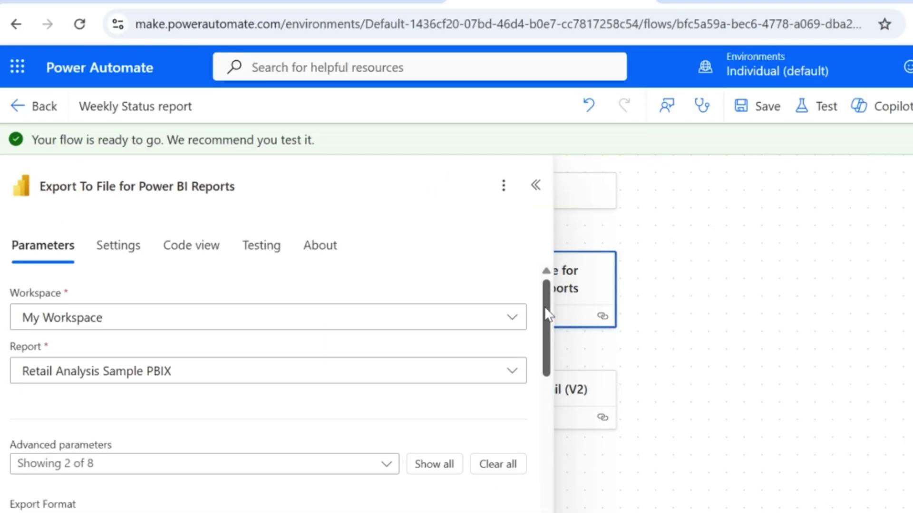
left_click_drag(534, 288, 543, 404)
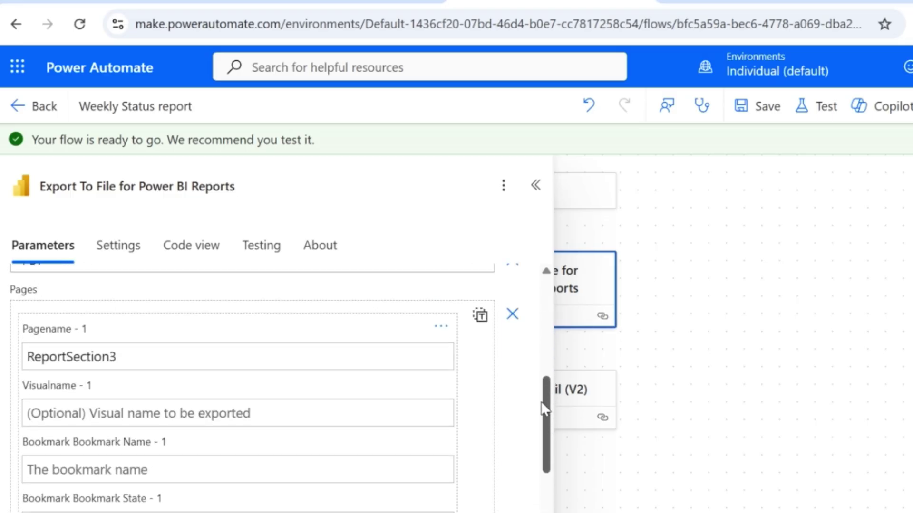
left_click(79, 413)
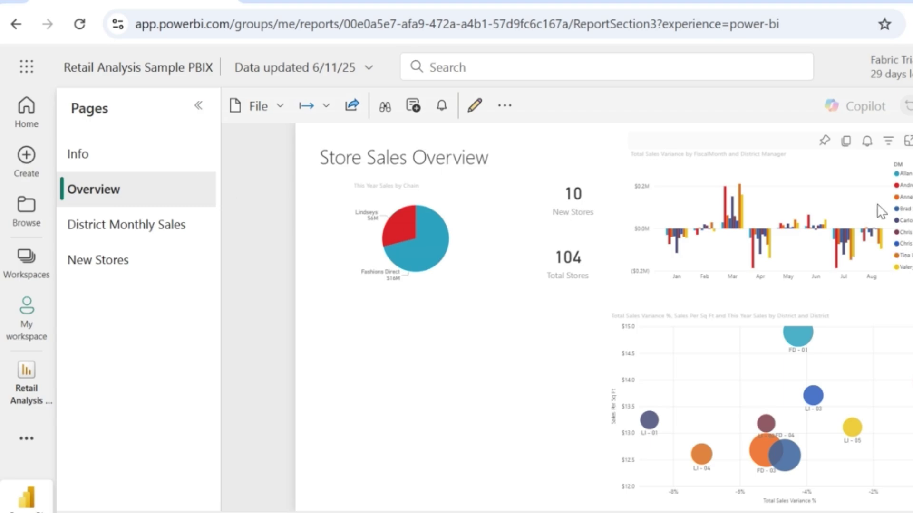
- On the Power BI report's Overview page, copy a share link to the Total Sales Variance by FiscalMonth and District Manager visual
left_click(911, 140)
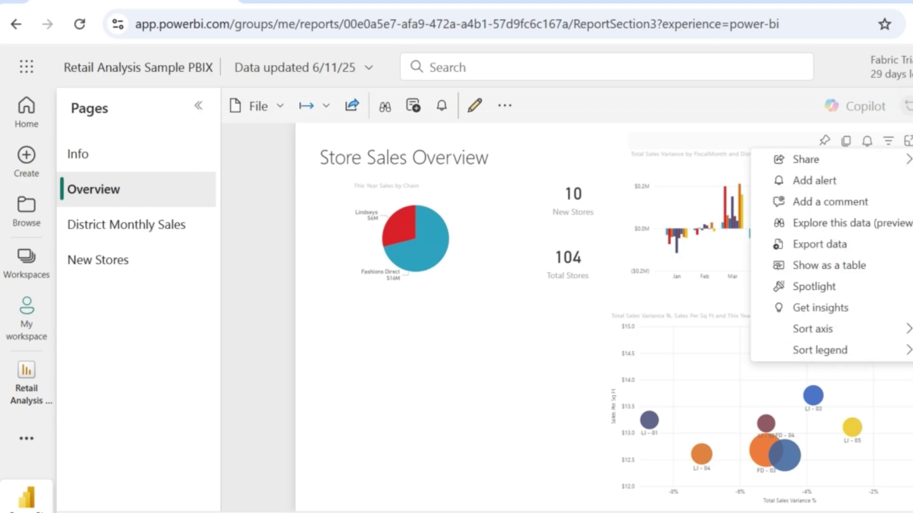
mouse_move(873, 170)
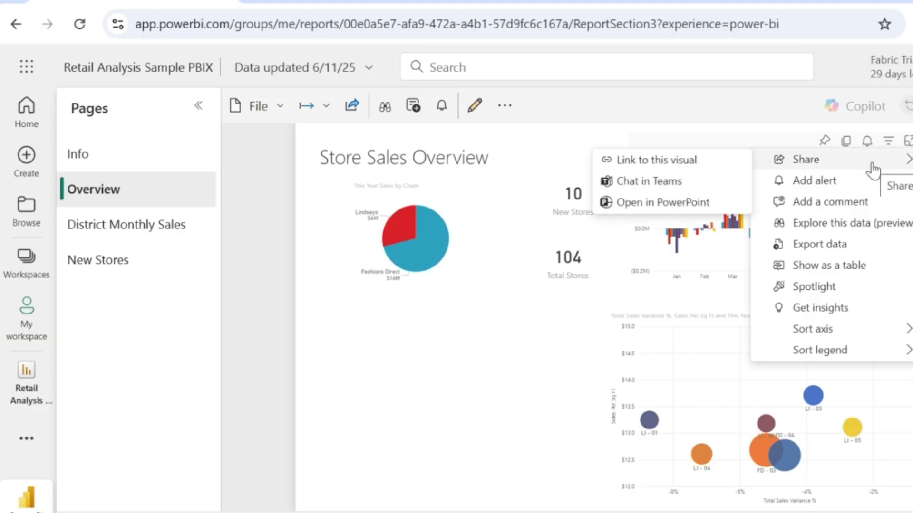
left_click(701, 173)
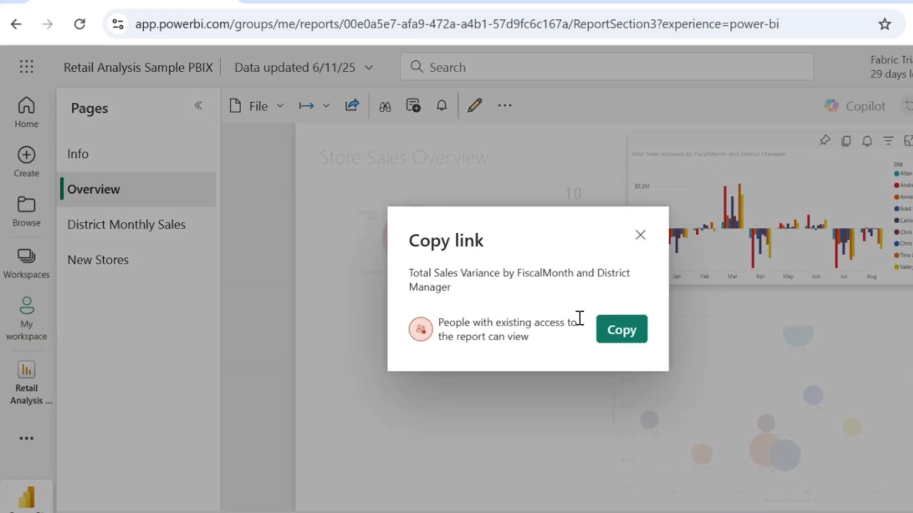
left_click(630, 333)
- Move through the share link to its visual parameter and copy the visual name VisualContainer4
left_click(509, 306)
key("Right")
key("Right")
key("Right")
key("Right")
key("Right")
key("Right")
key("Right")
key("Right")
key("Right")
key("Right")
key("Right")
key("Right")
key("Right")
key("Right")
key("Right")
key("Right")
key("Right")
key("Right")
key("Right")
key("Right")
key("Right")
key("Right")
key("Right")
key("Right")
key("Right")
key("Right")
key("Right")
key("Right")
key("Right")
key("Right")
key("Right")
key("Right")
key("Right")
key("Right")
key("Right")
key("Right")
key("Right")
key("Right")
key("Right")
key("Right")
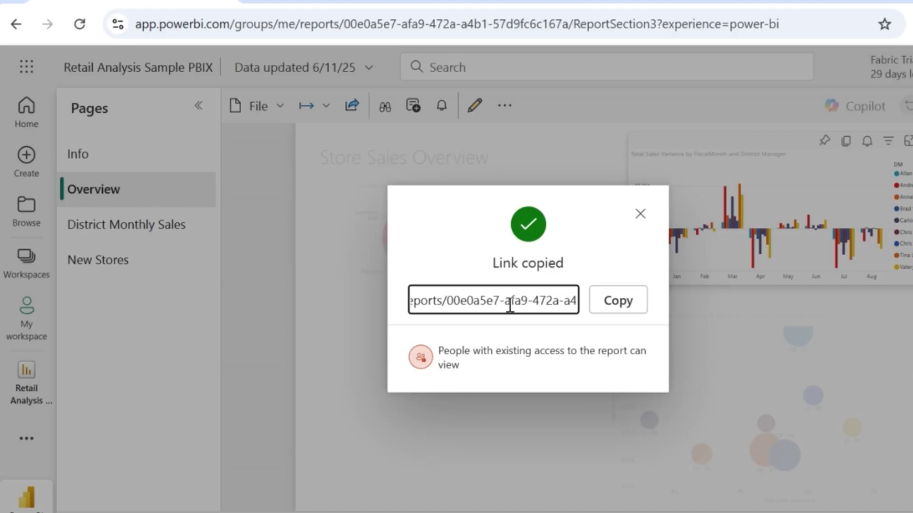
key("Right")
key("Right")
key("Right")
key("Right")
key("Right")
key("Right")
key("Right")
key("Right")
key("Right")
key("Right")
key("Right")
key("Right")
key("Right")
key("Right")
key("Right")
key("Right")
key("Right")
key("Right")
key("Right")
key("Right")
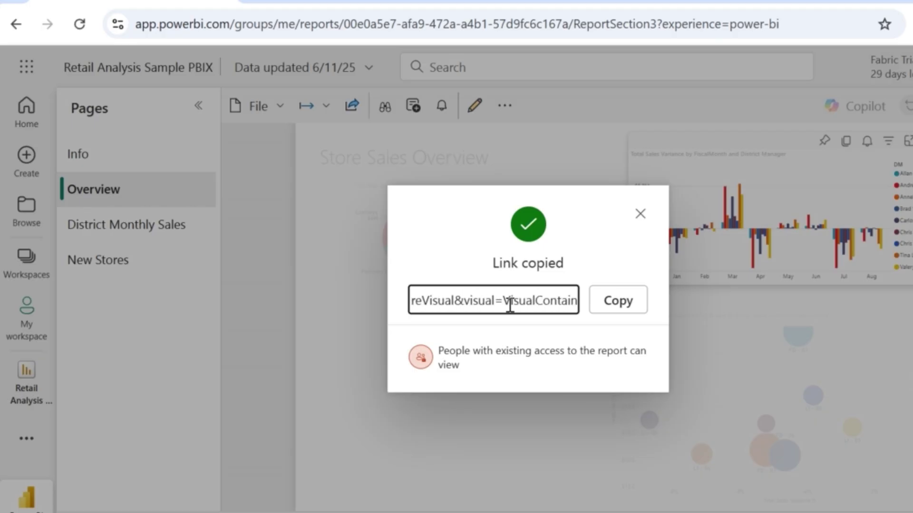
double_click(483, 301)
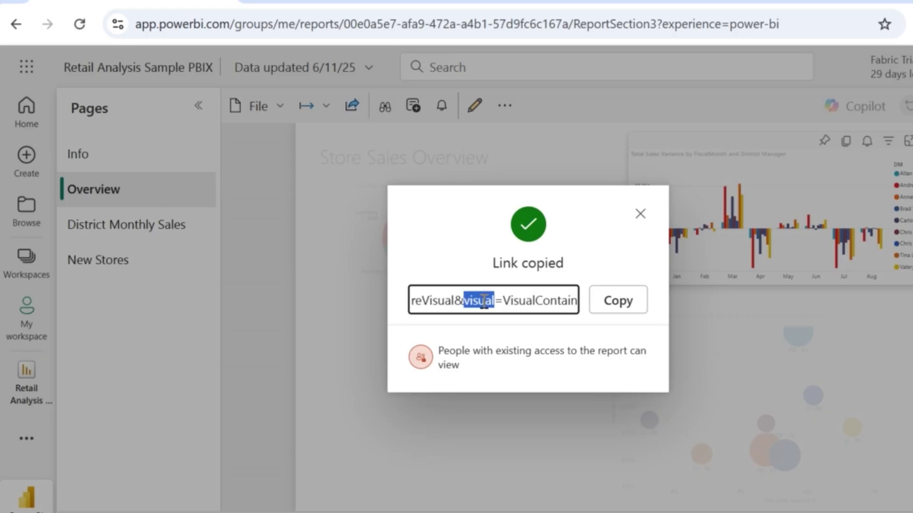
double_click(520, 301)
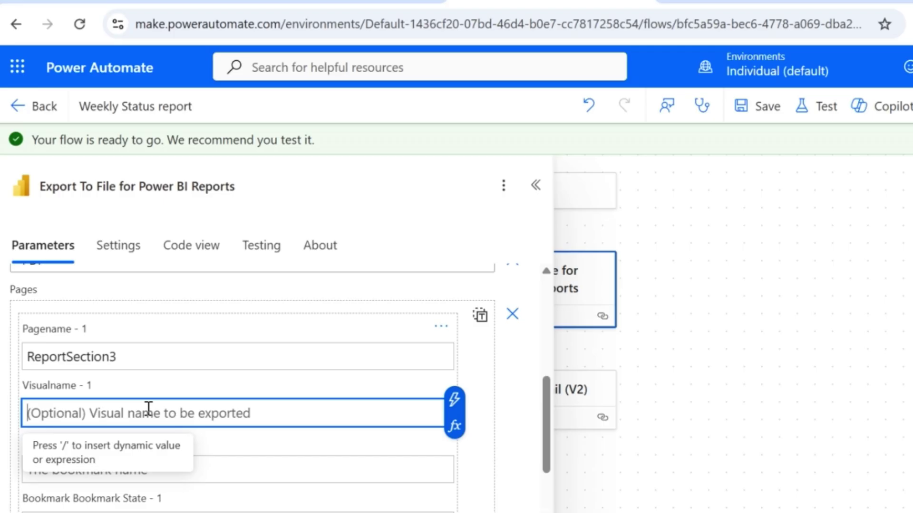
- In Power Automate, set the export action's Visualname to VisualContainer4, save the flow and test it manually
key("ctrl+v")
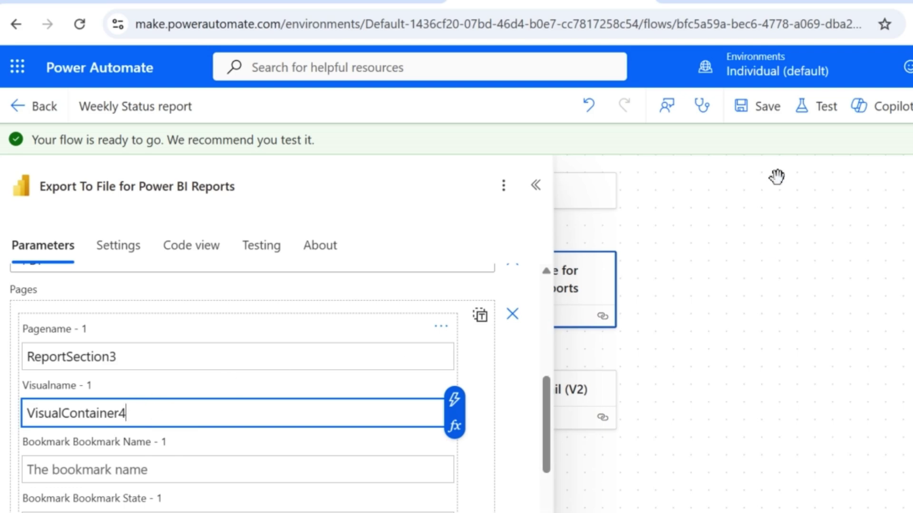
left_click(766, 113)
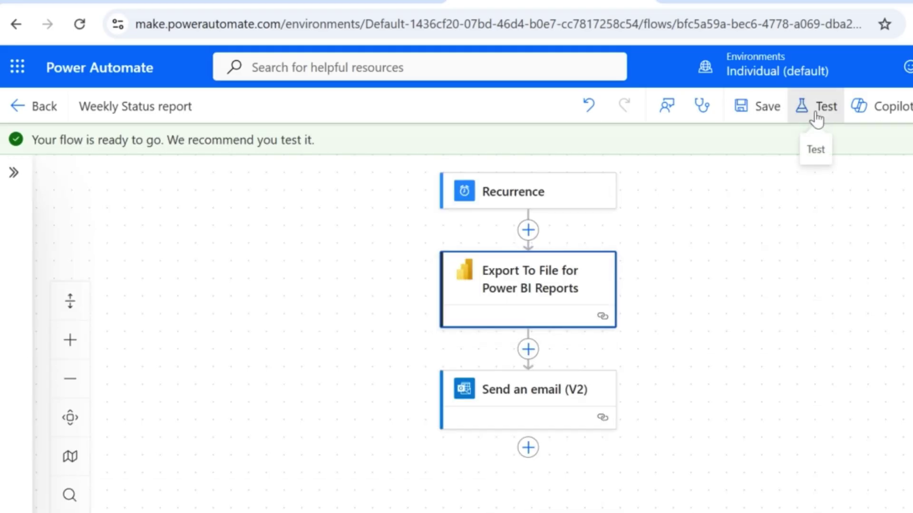
left_click(815, 117)
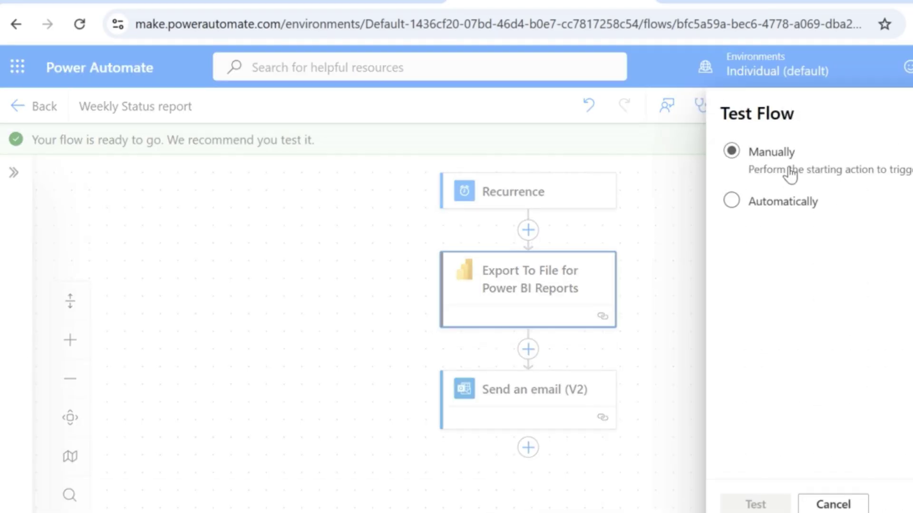
left_click(786, 174)
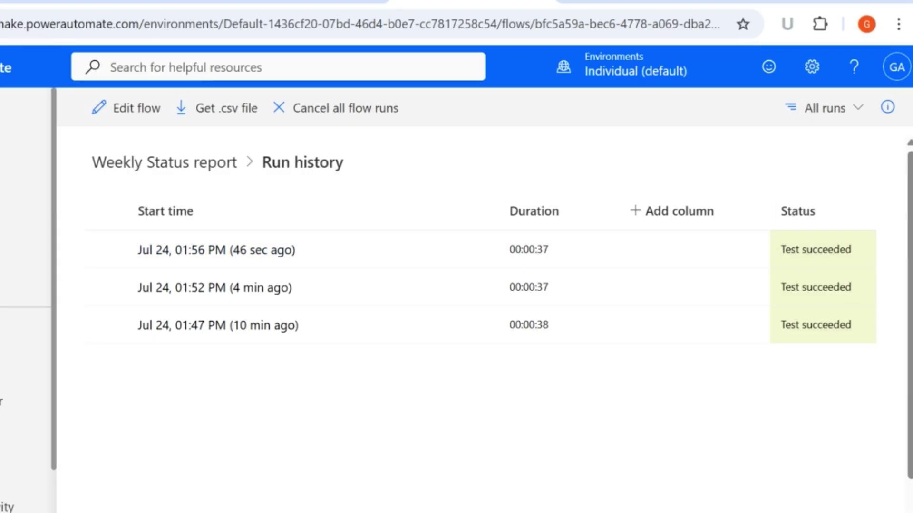
- Switch to the Outlook inbox, open the newest Weekly Status Report email and look through the exported visual in its attached PDF
key("ctrl+shift+Tab")
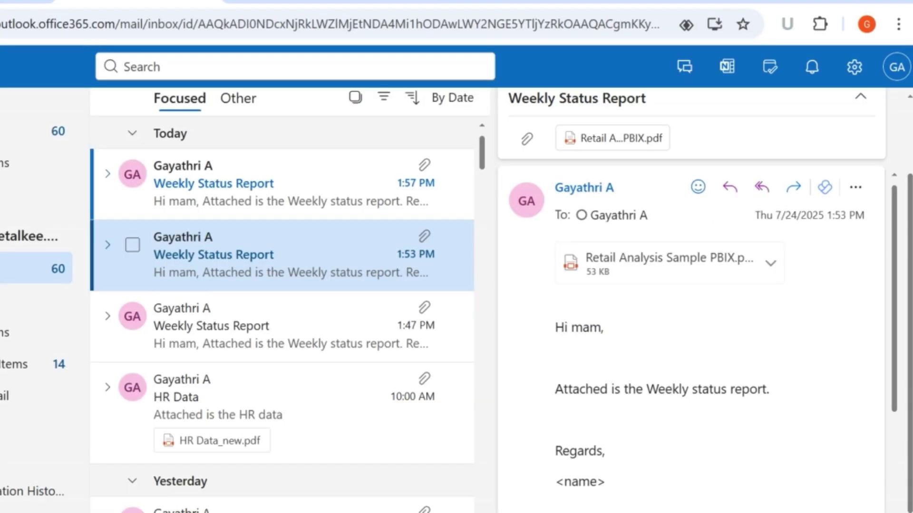
left_click(268, 193)
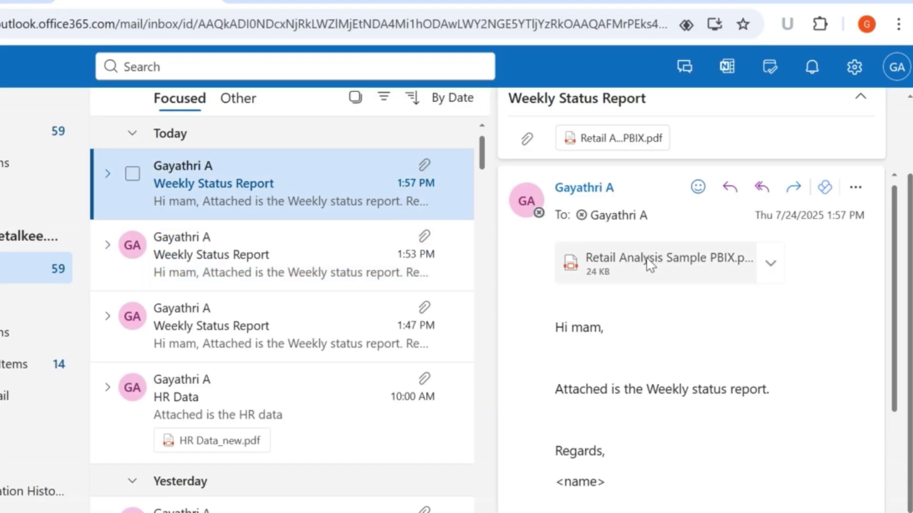
left_click(647, 262)
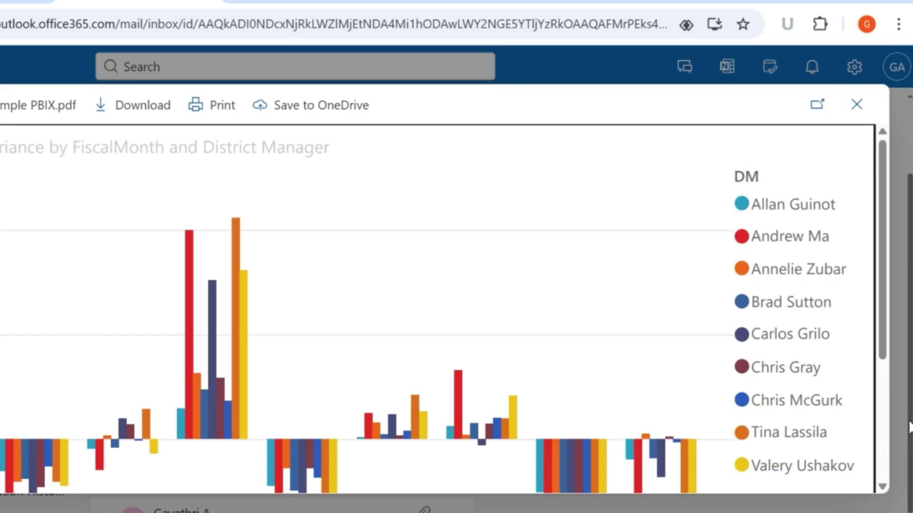
scroll(882, 453, "down", 4)
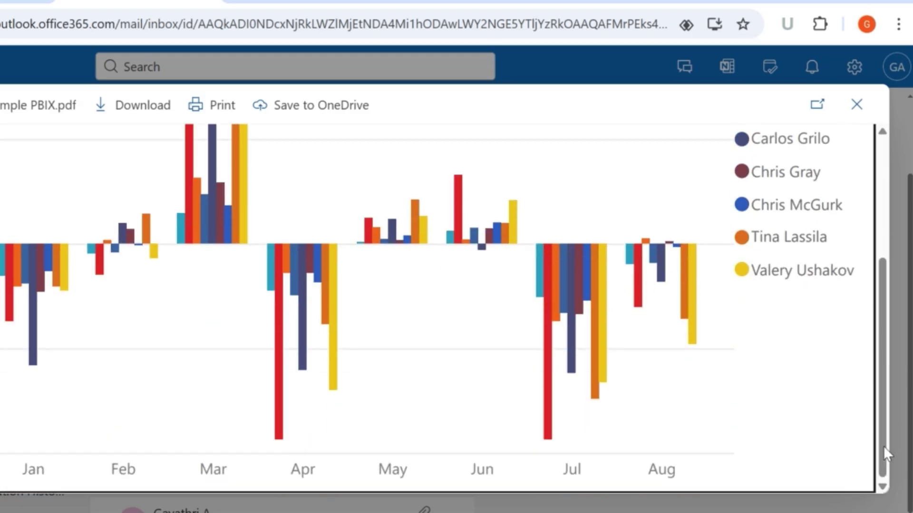